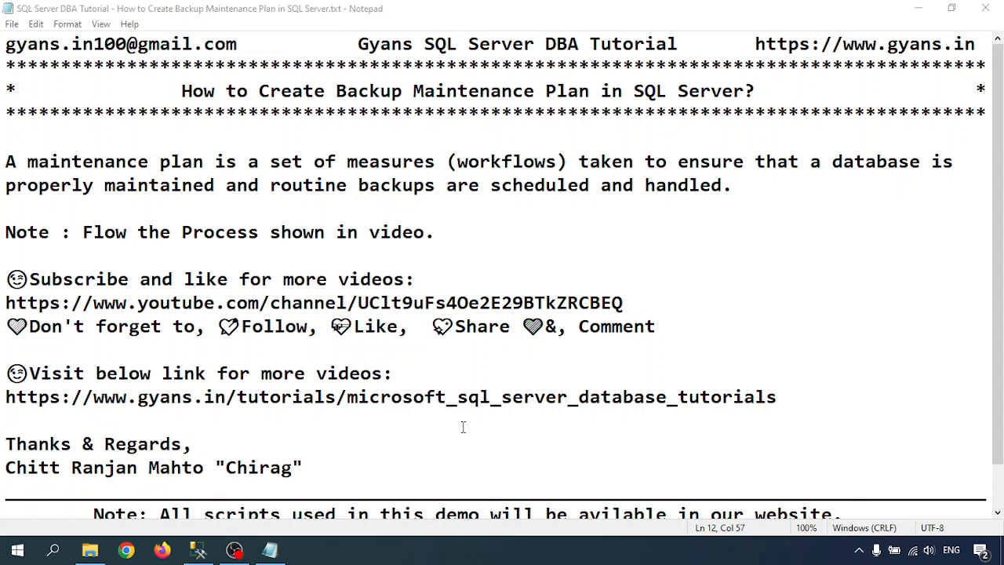
Switch to SQL Server Management Studio and connect to the Database Engine with the sa login, entering the account password
left_click(198, 550)
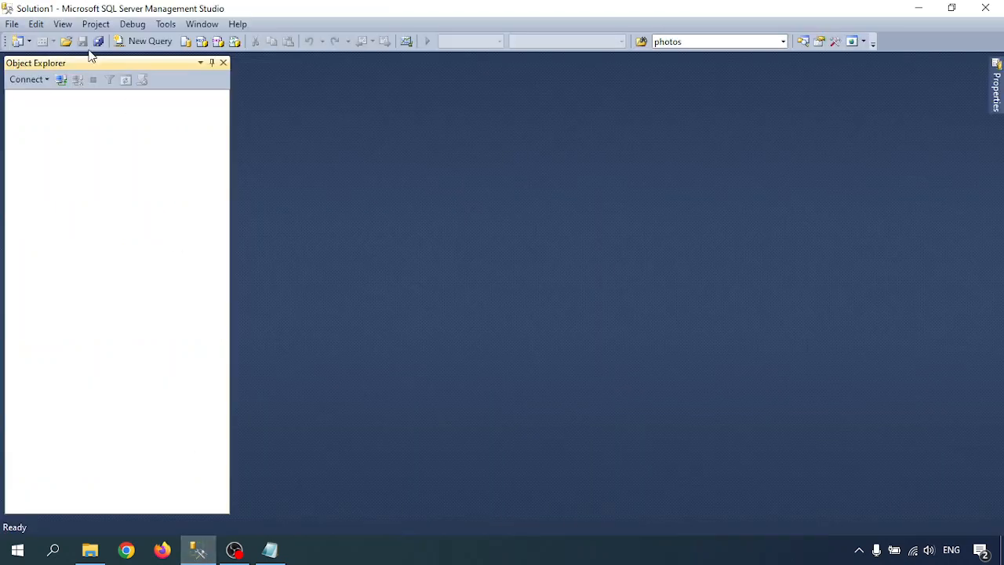
left_click(61, 80)
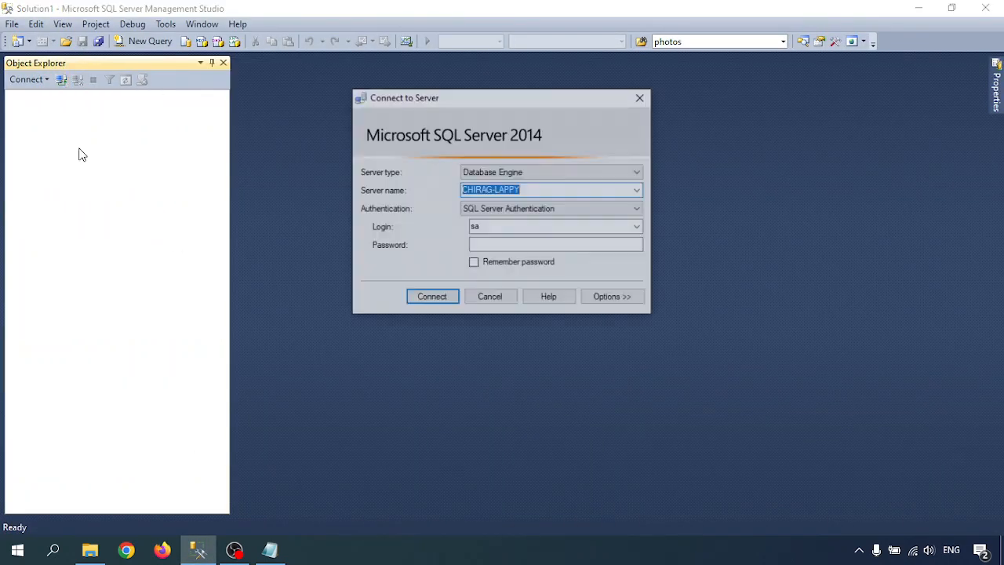
left_click(503, 247)
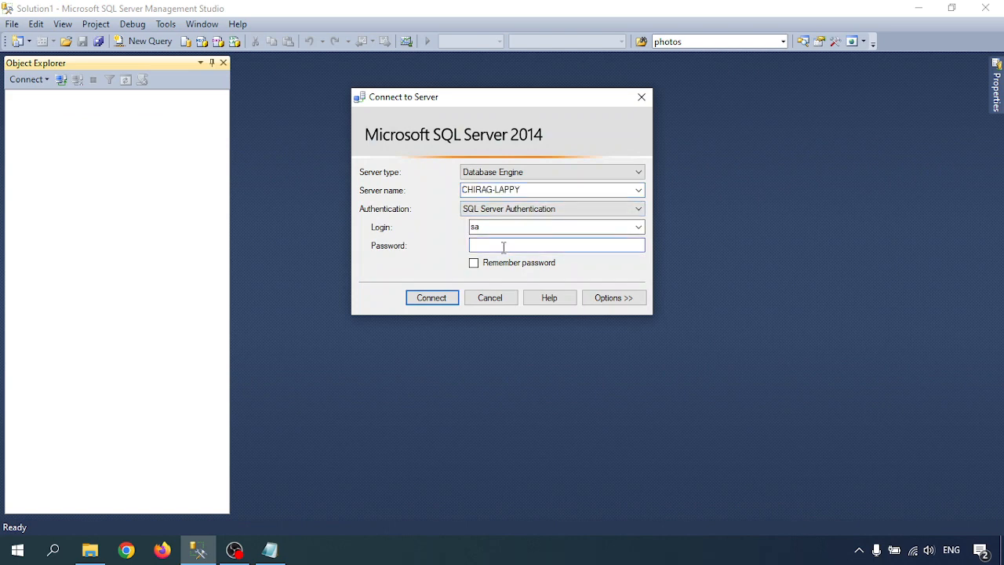
type("*******")
key("Return")
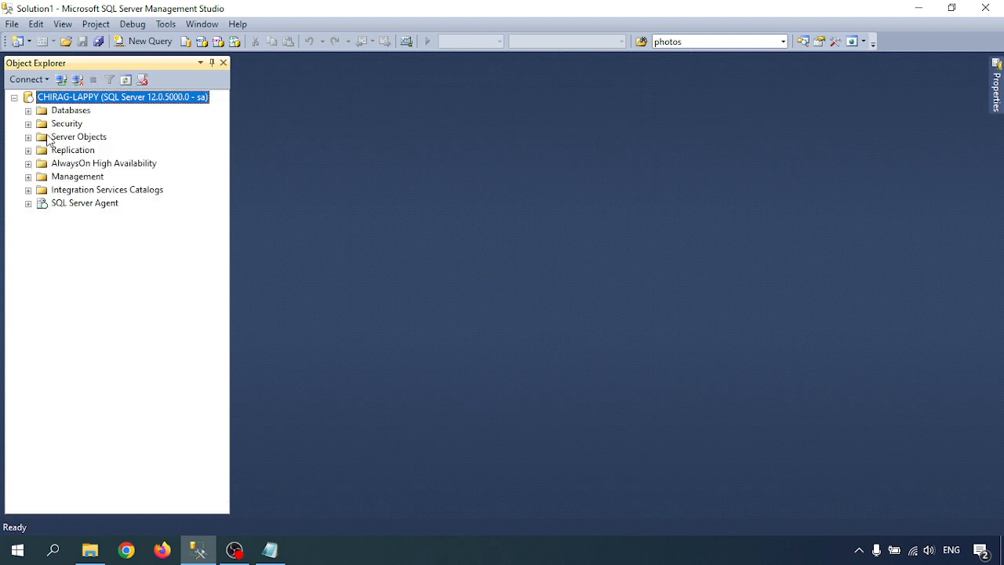
Create a new maintenance plan named Backp_AllDBs in the server's Management folder
left_click(28, 176)
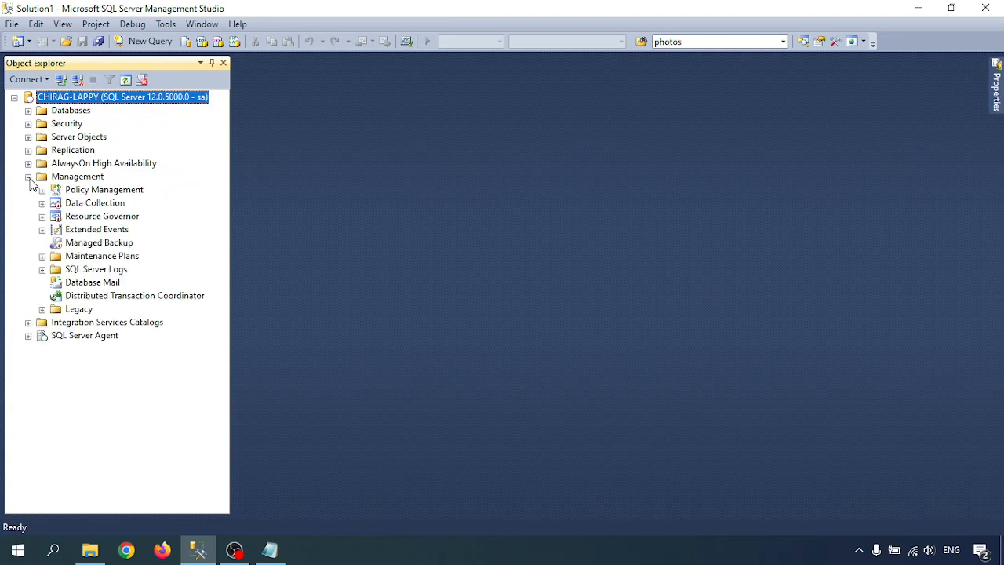
left_click(41, 256)
right_click(90, 259)
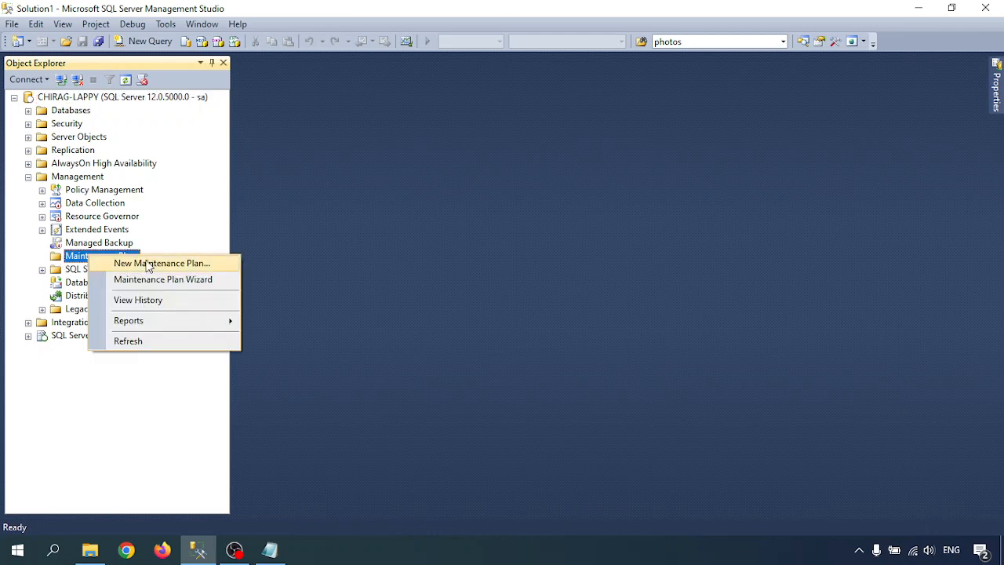
left_click(149, 265)
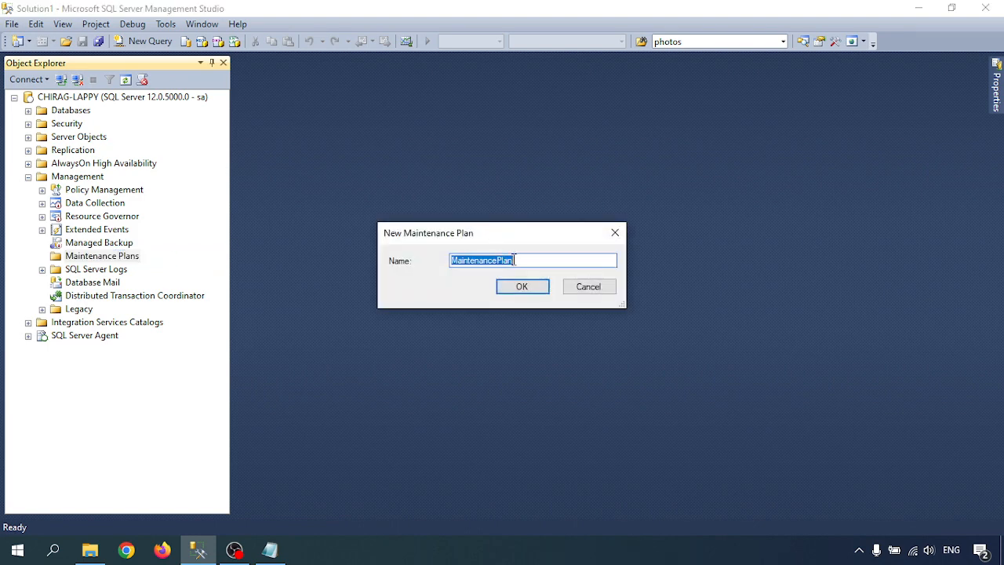
type("Back")
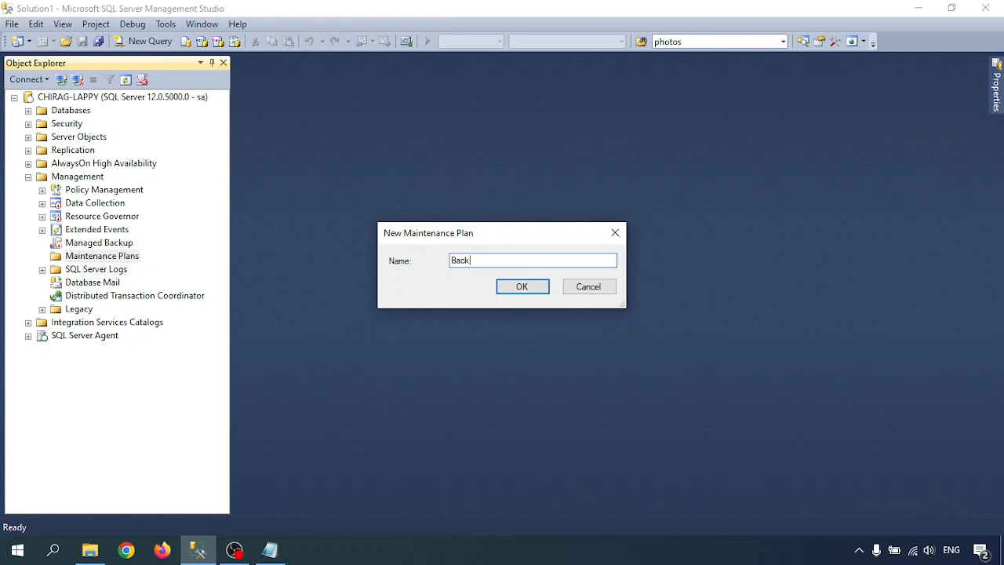
type("p")
type("\\")
key("BackSpace")
type("_AllDBs")
left_click(523, 290)
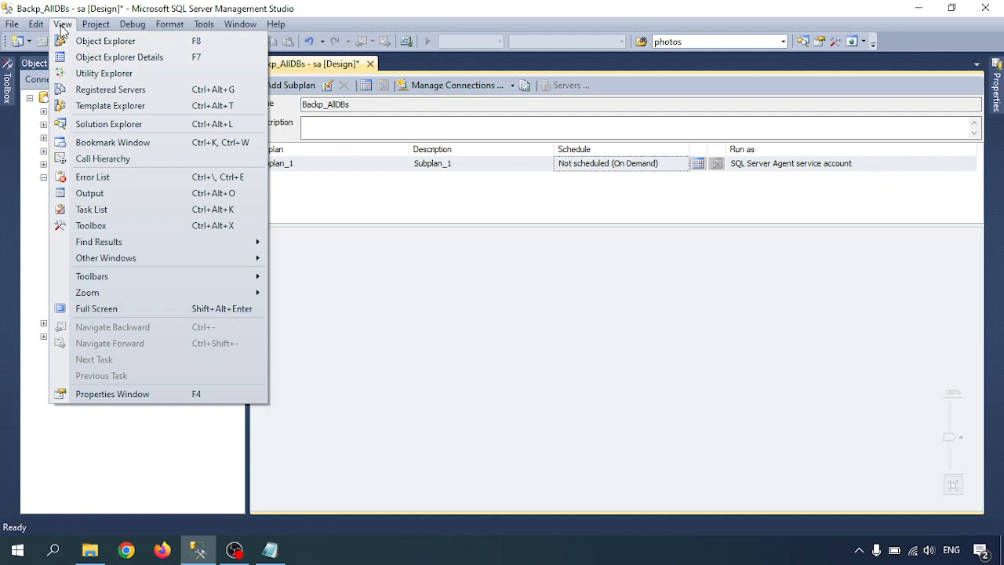
Show the maintenance task toolbox and place a Back Up Database Task in the upper-left part of the plan's design area
left_click(93, 225)
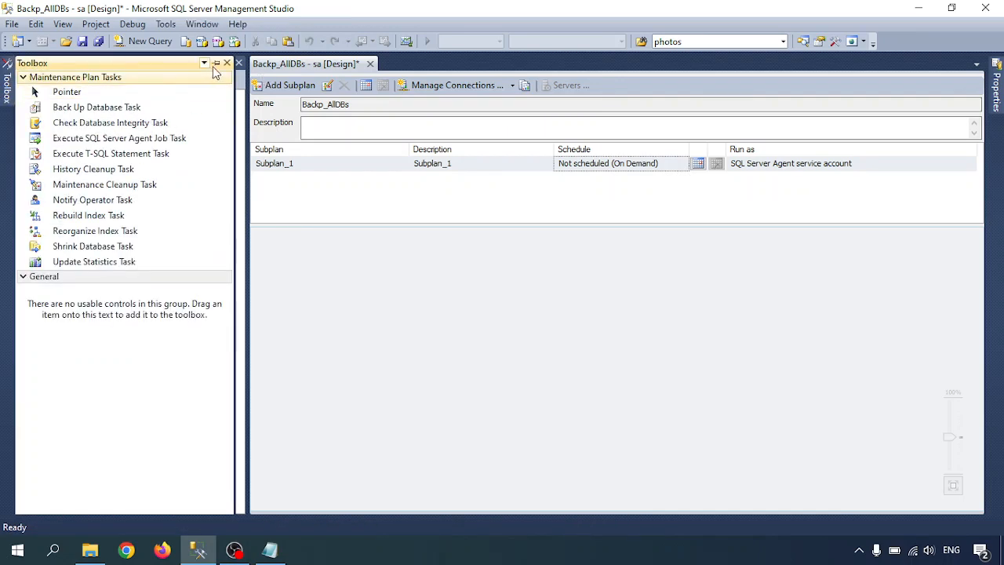
left_click(332, 270)
left_click(7, 88)
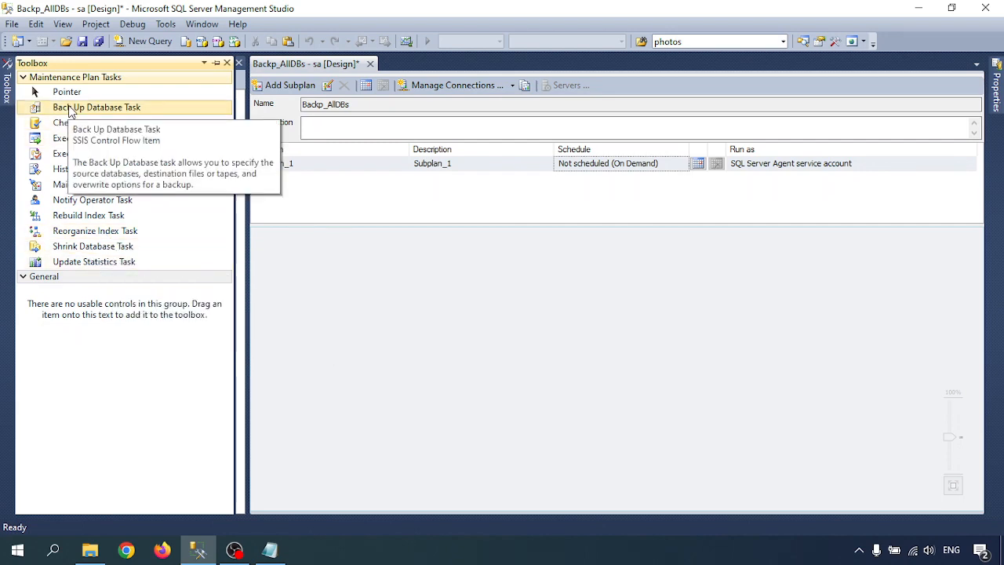
left_click_drag(69, 110, 453, 329)
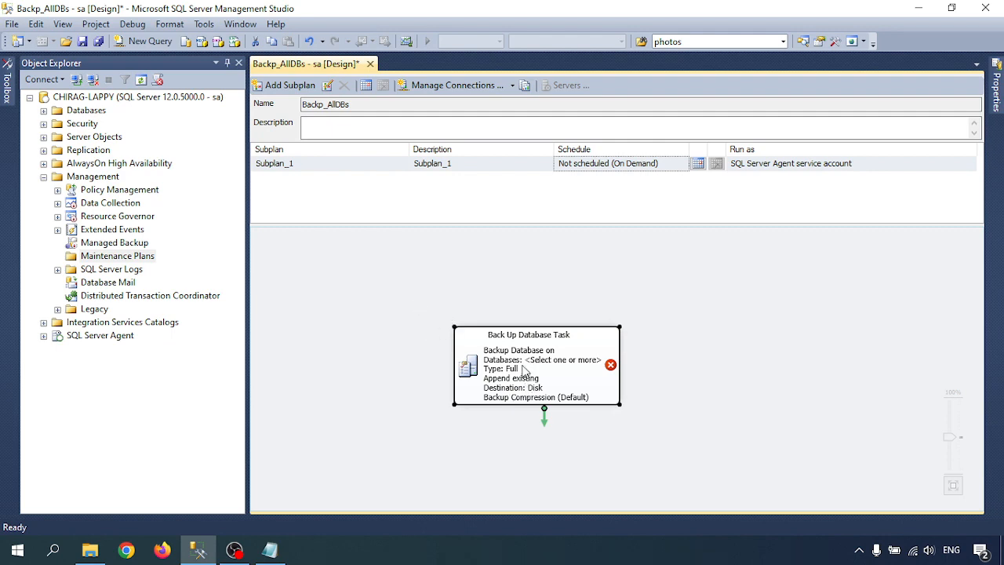
left_click_drag(523, 369, 406, 298)
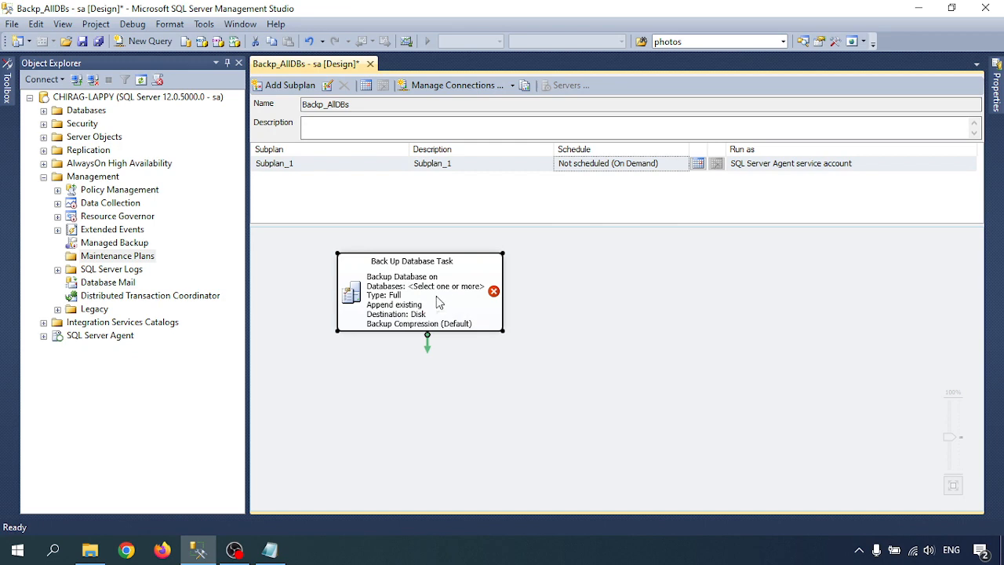
Open the Back Up Database Task's settings and keep the backup type as Full
mouse_move(493, 295)
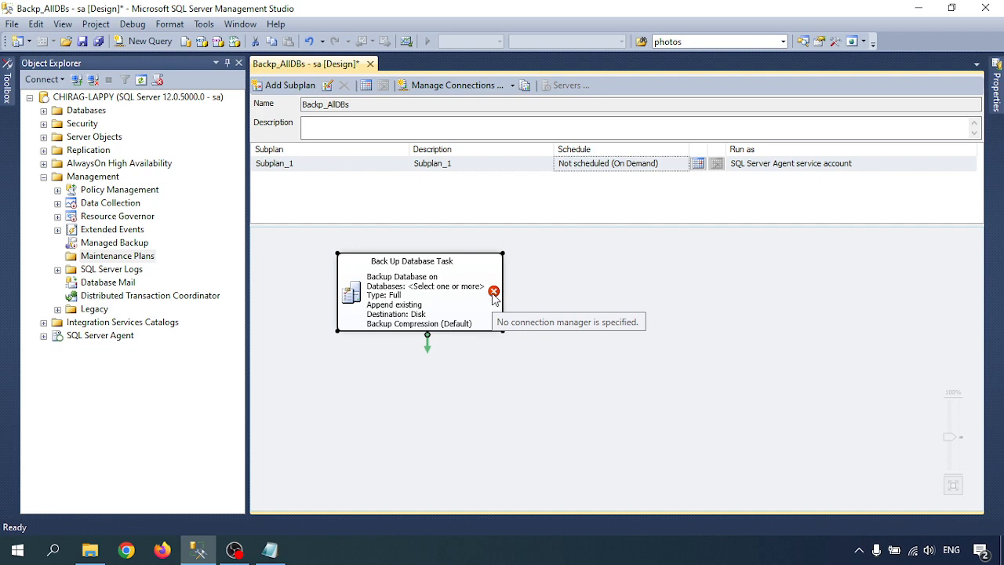
right_click(407, 288)
left_click(706, 285)
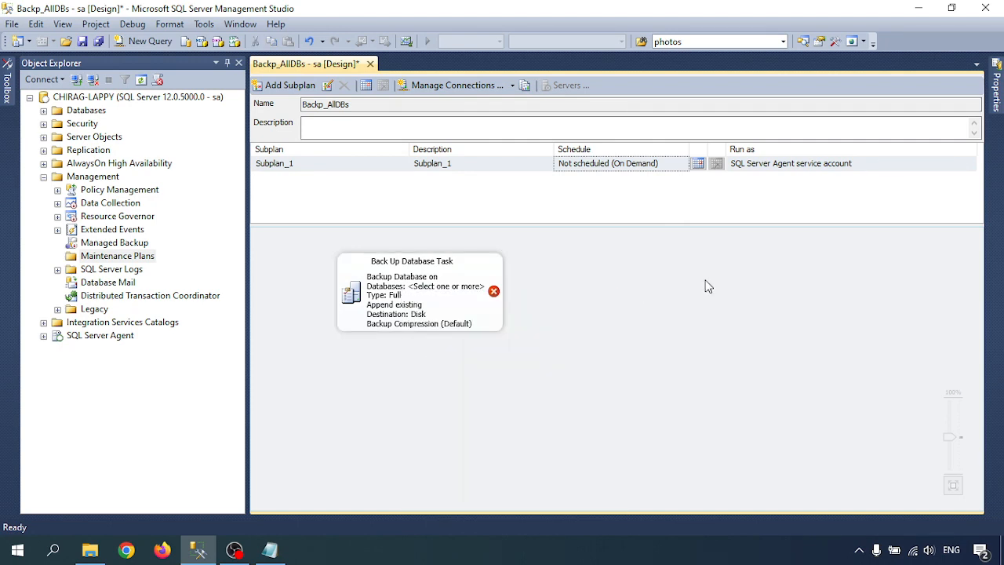
left_click(424, 287)
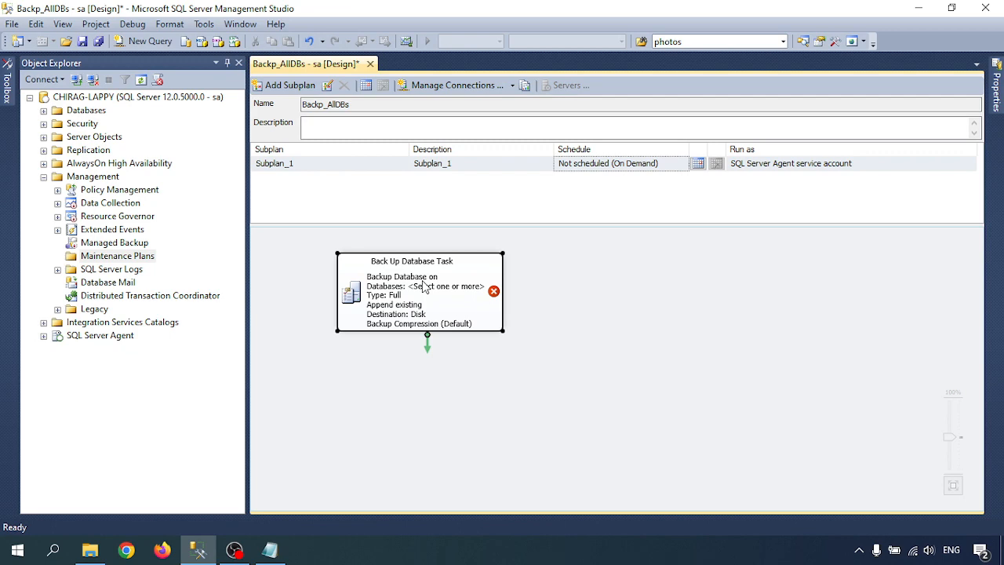
double_click(424, 287)
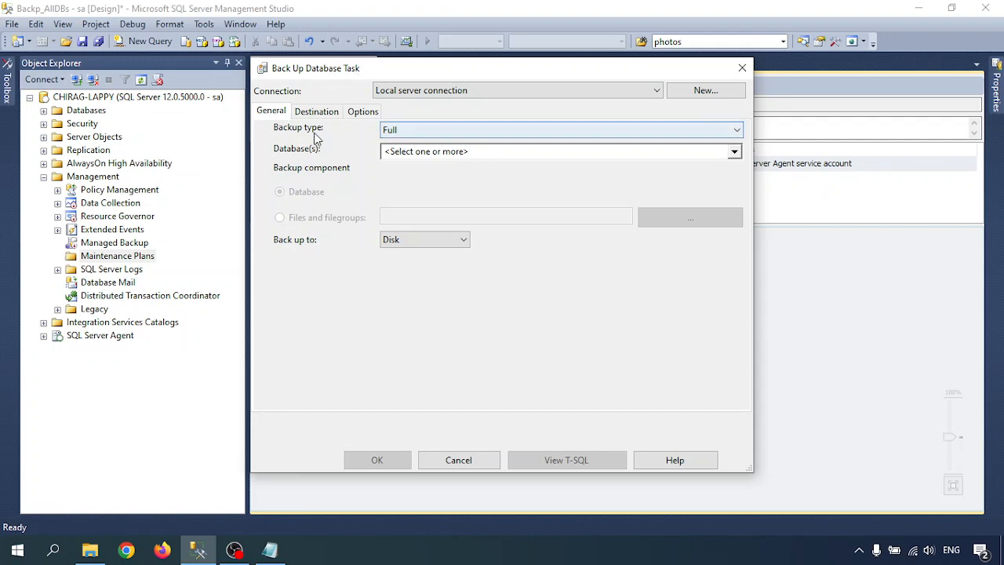
left_click(408, 130)
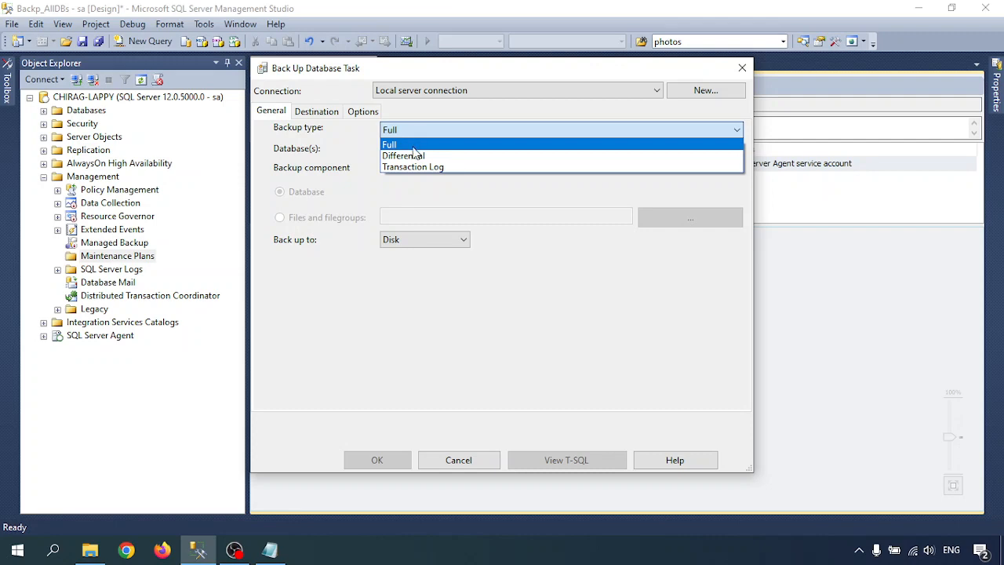
left_click(412, 131)
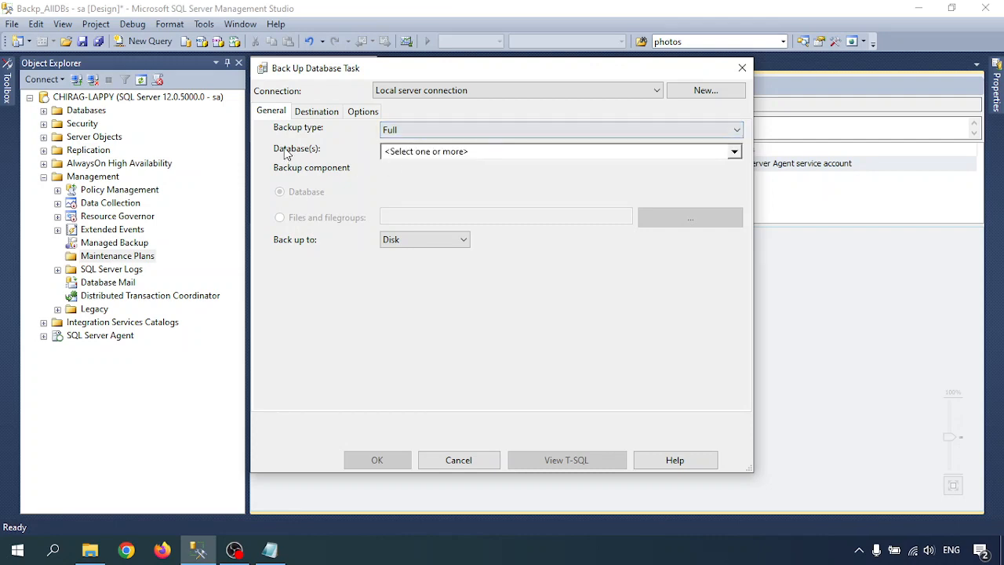
Open the task's database selection and examine the system, user and individual database choices
left_click(449, 153)
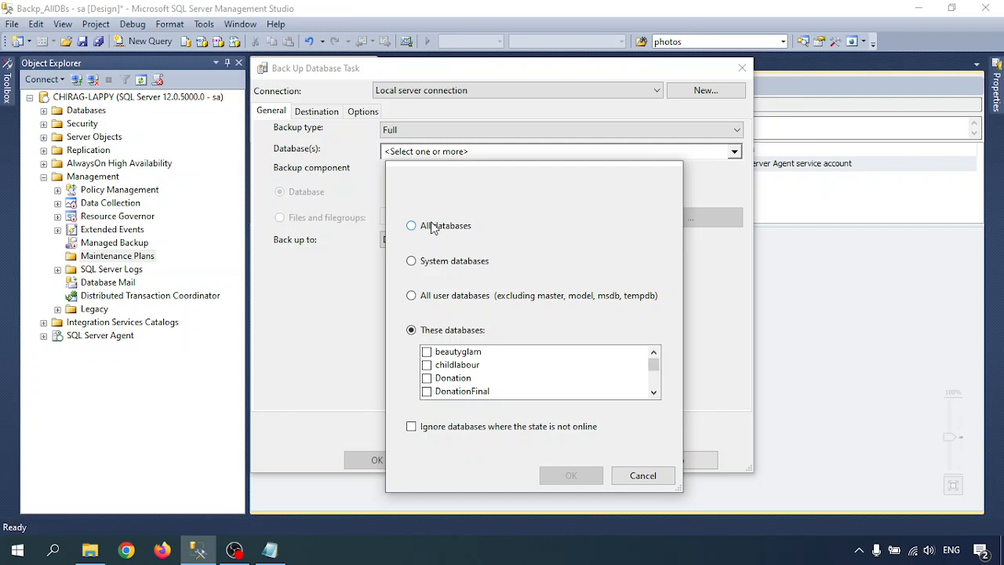
left_click(439, 263)
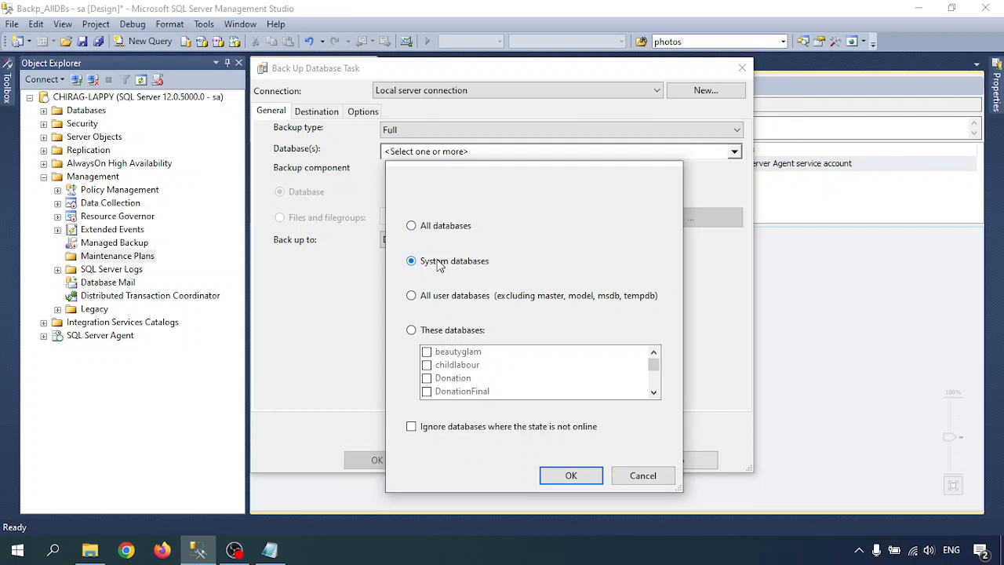
left_click(465, 300)
left_click(441, 331)
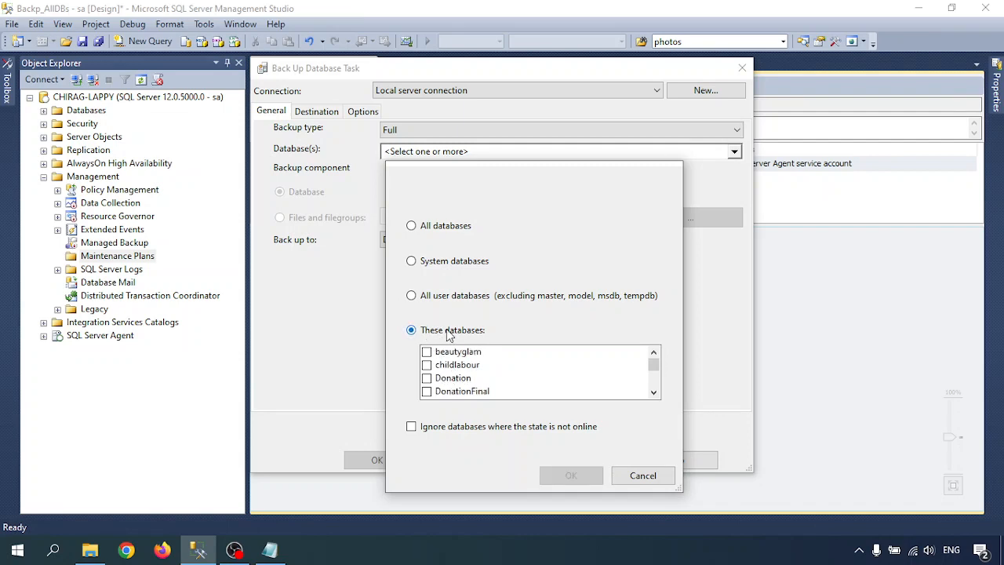
scroll(448, 381, "down", 1)
scroll(448, 380, "down", 5)
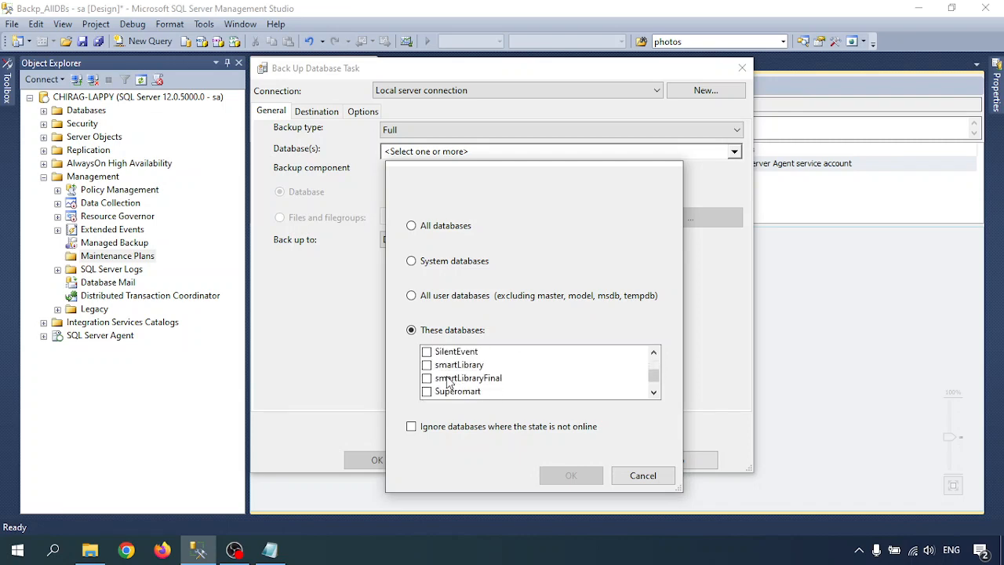
scroll(448, 381, "up", 4)
scroll(448, 381, "down", 4)
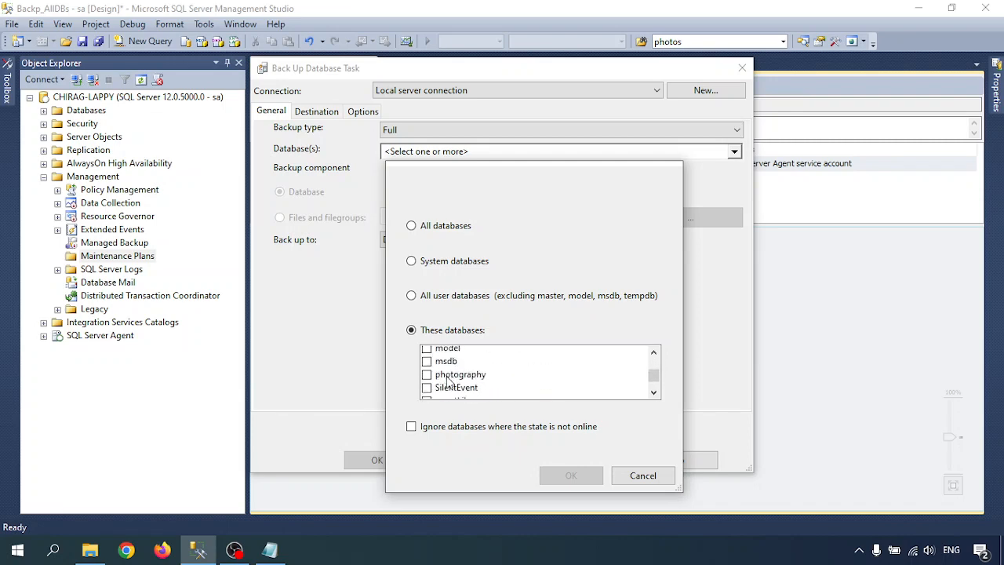
scroll(448, 381, "up", 5)
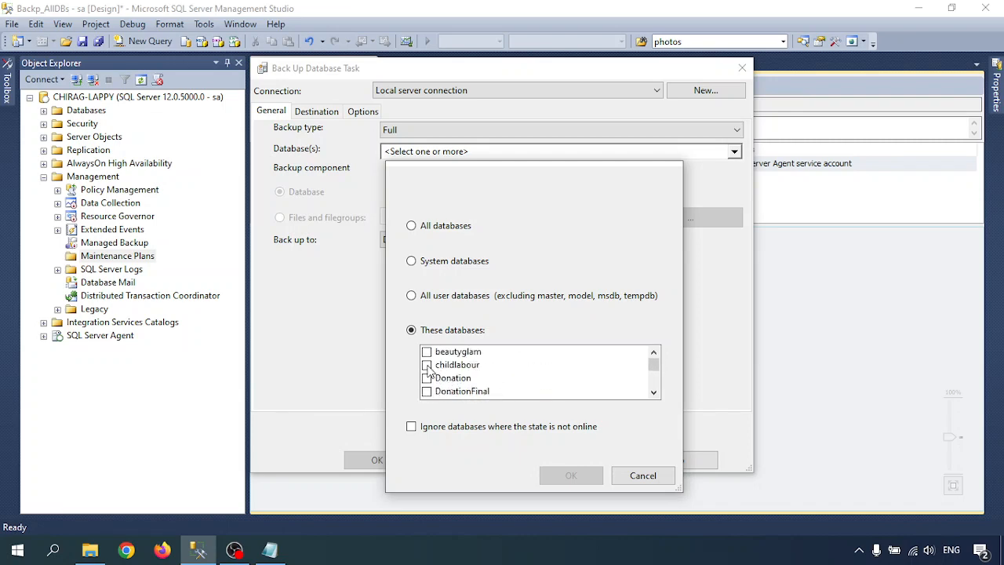
scroll(436, 384, "down", 1)
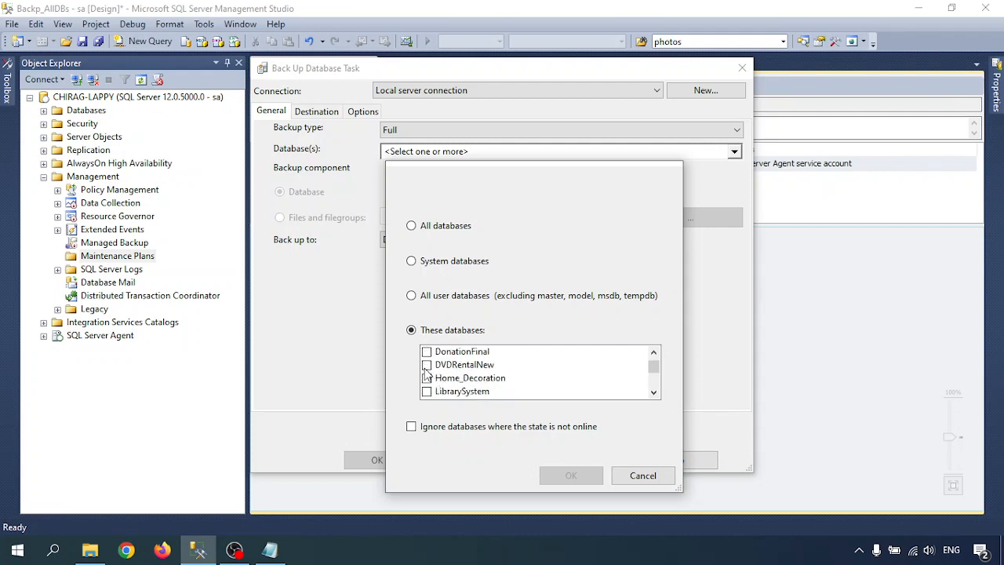
left_click(427, 365)
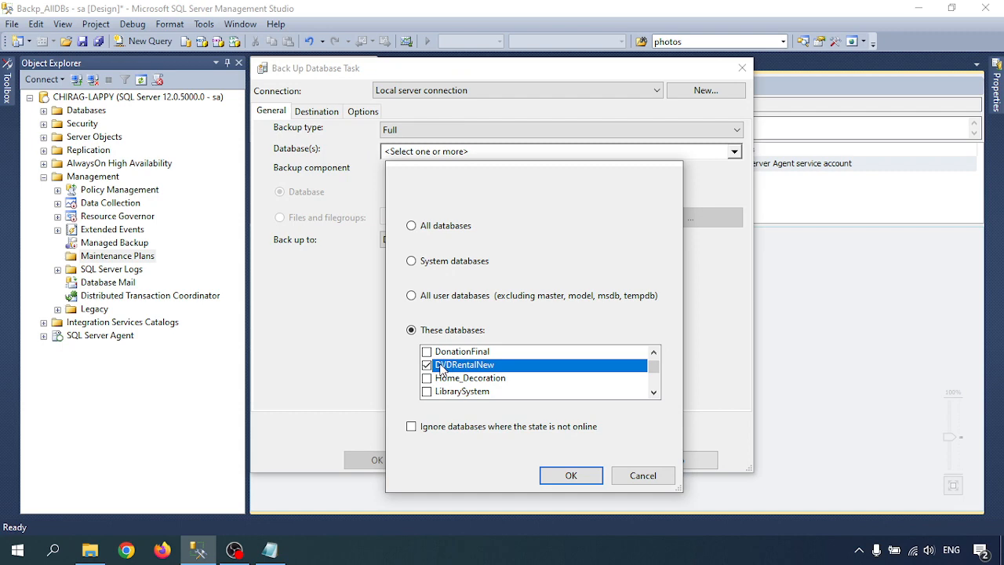
left_click(427, 366)
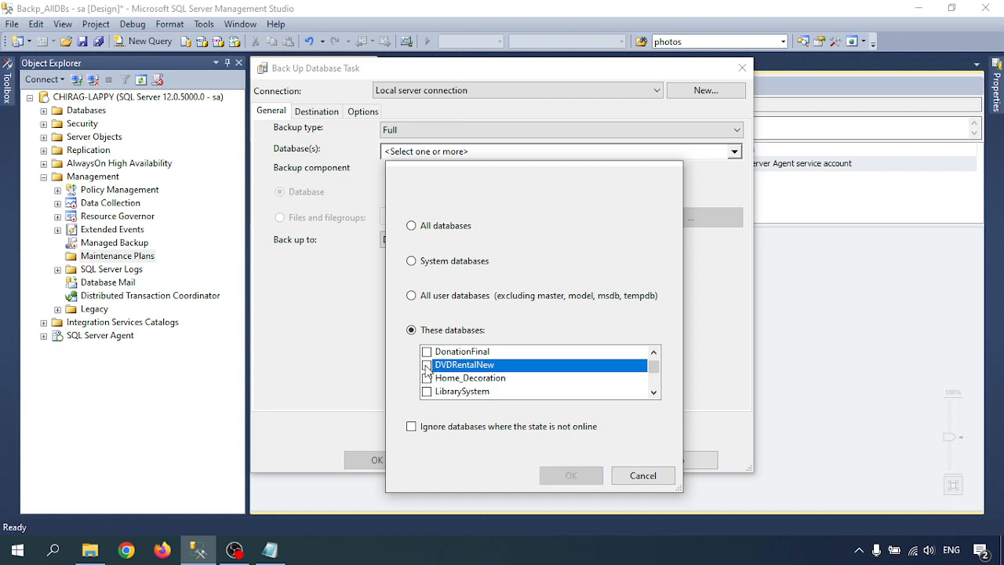
Set the task to back up all databases, ignoring those not online, and keep Disk as the backup medium
left_click(411, 227)
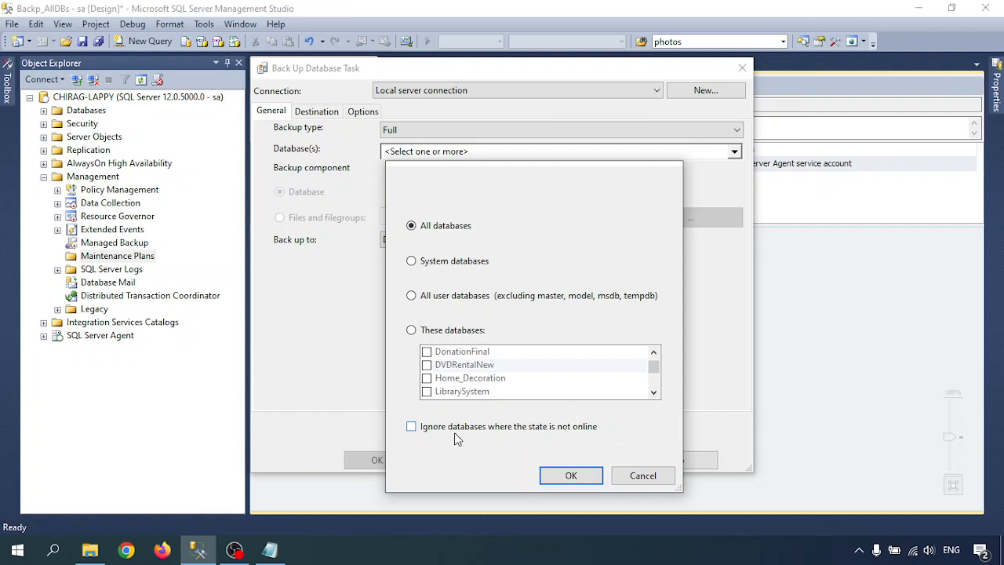
left_click(414, 428)
left_click(577, 476)
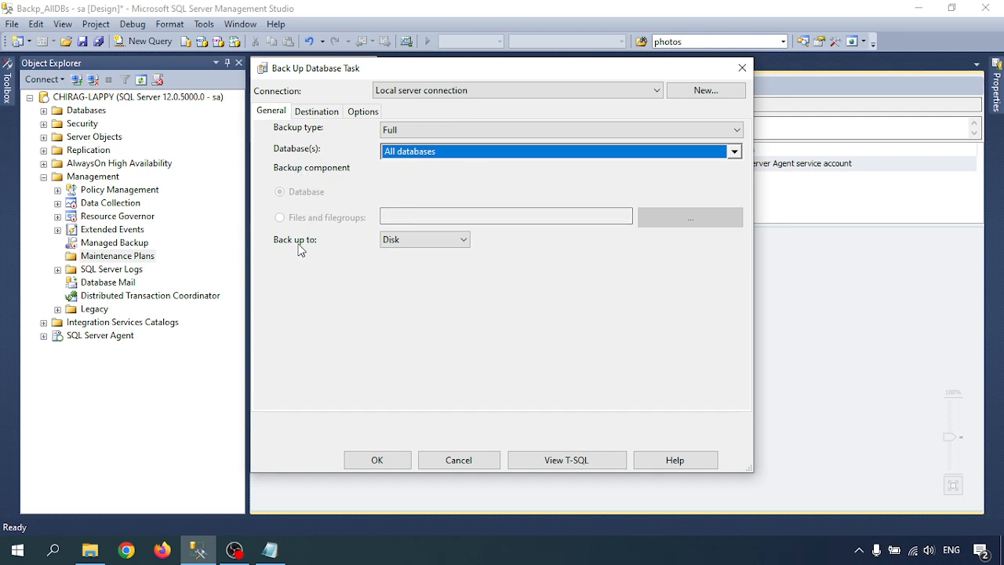
left_click(417, 240)
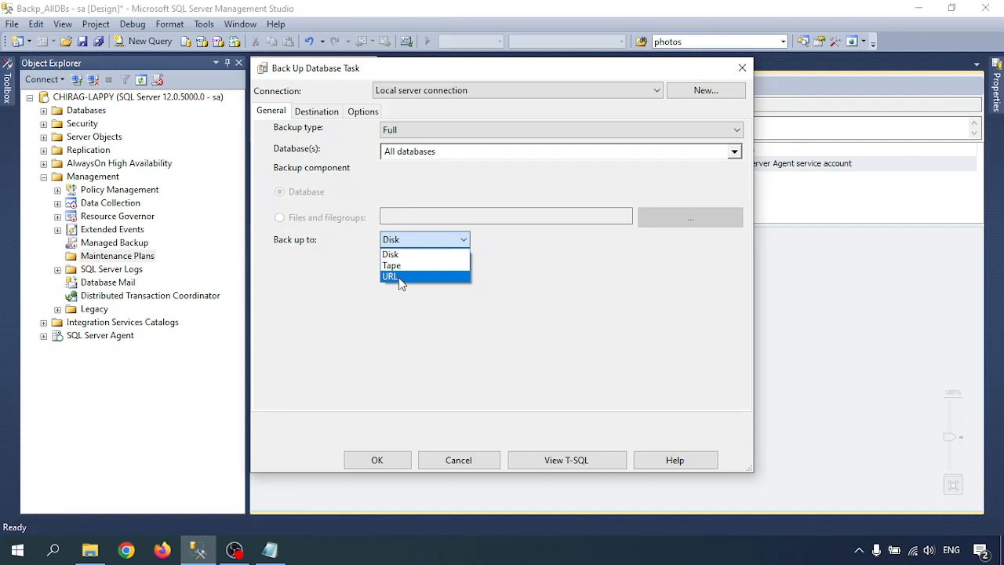
left_click(424, 333)
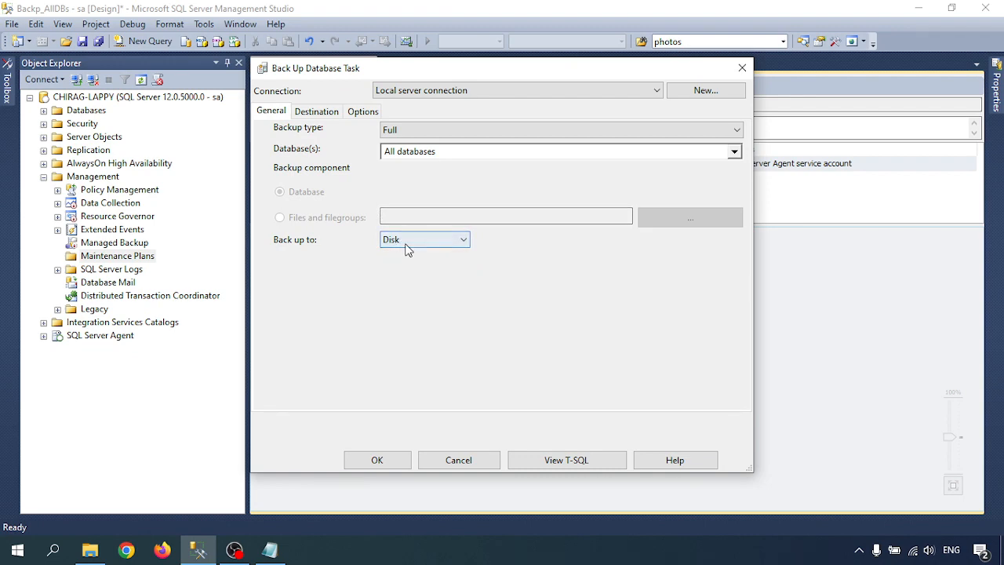
Review the task's destination settings, including the backup folder path and the backup file extension
left_click(314, 114)
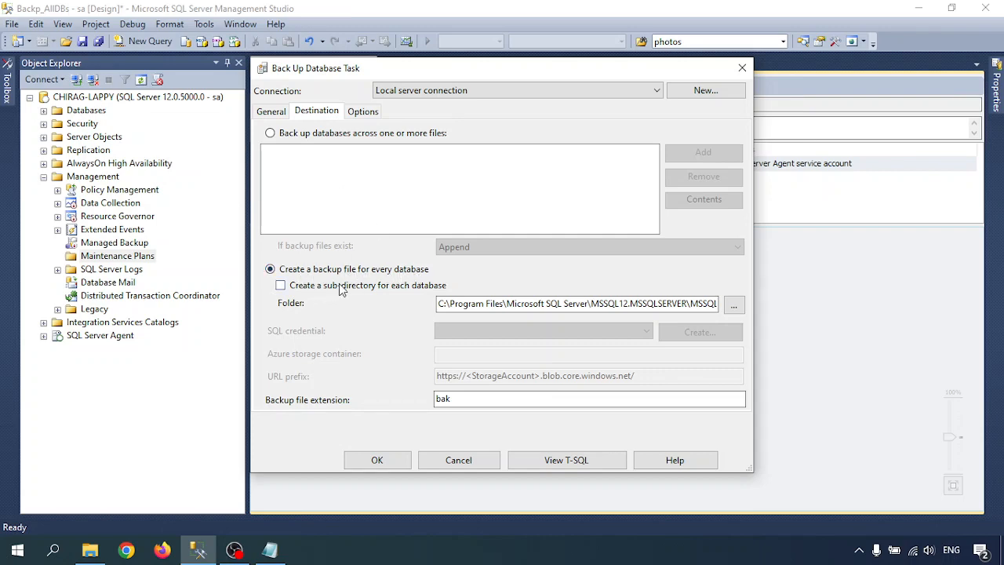
left_click_drag(685, 303, 716, 305)
left_click(694, 304)
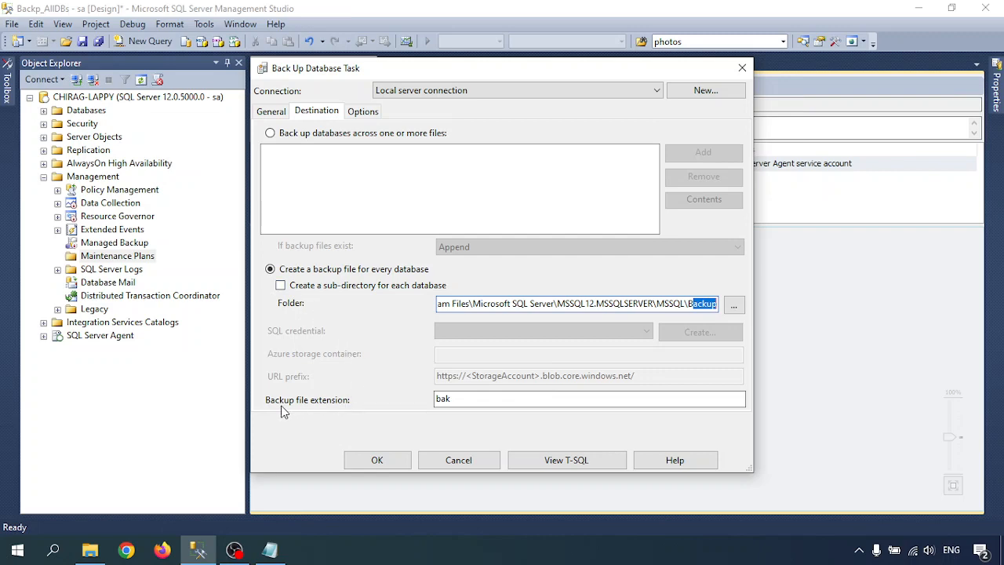
left_click(471, 400)
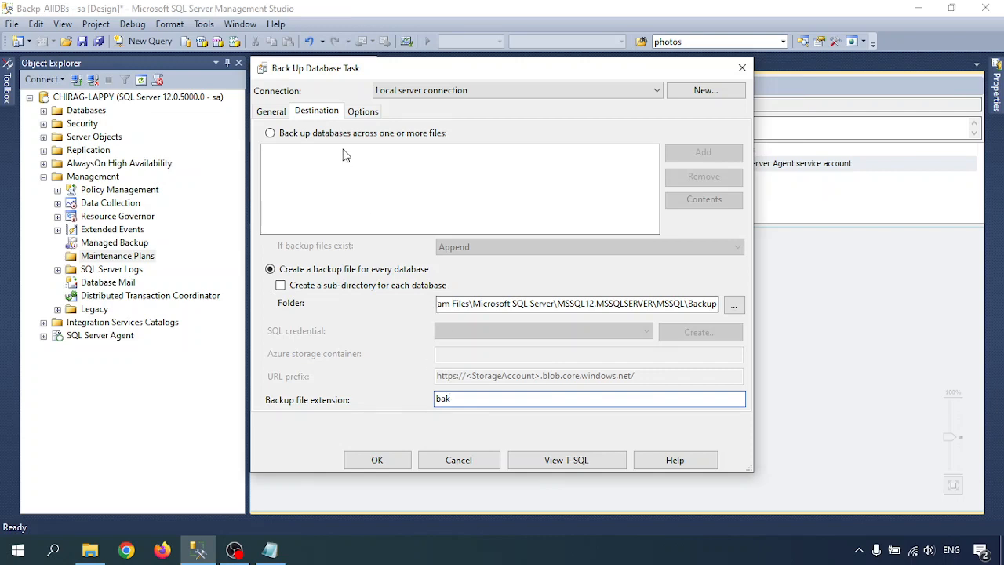
Check the available connections for the backup task and keep Local server connection
left_click(431, 92)
left_click(431, 92)
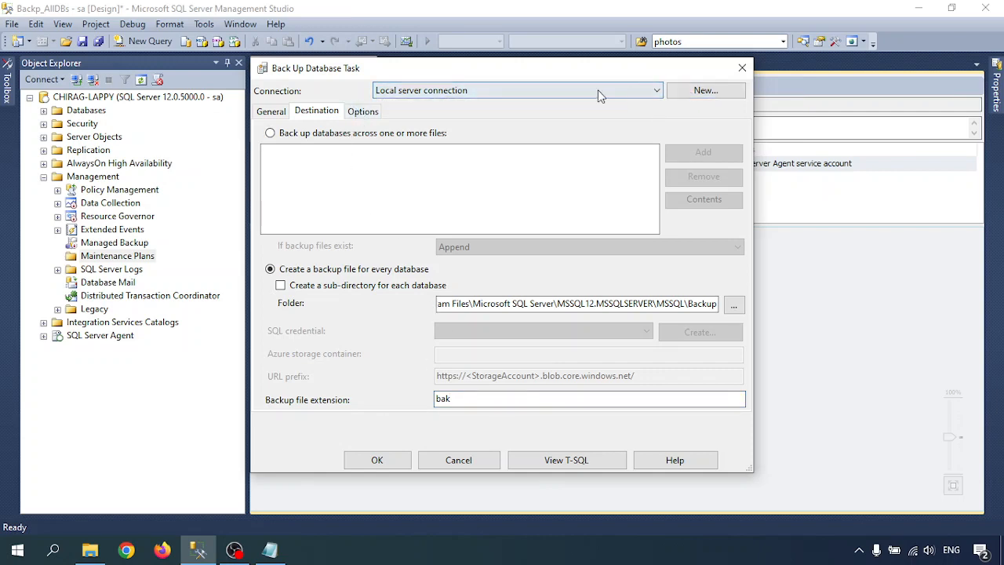
left_click(439, 91)
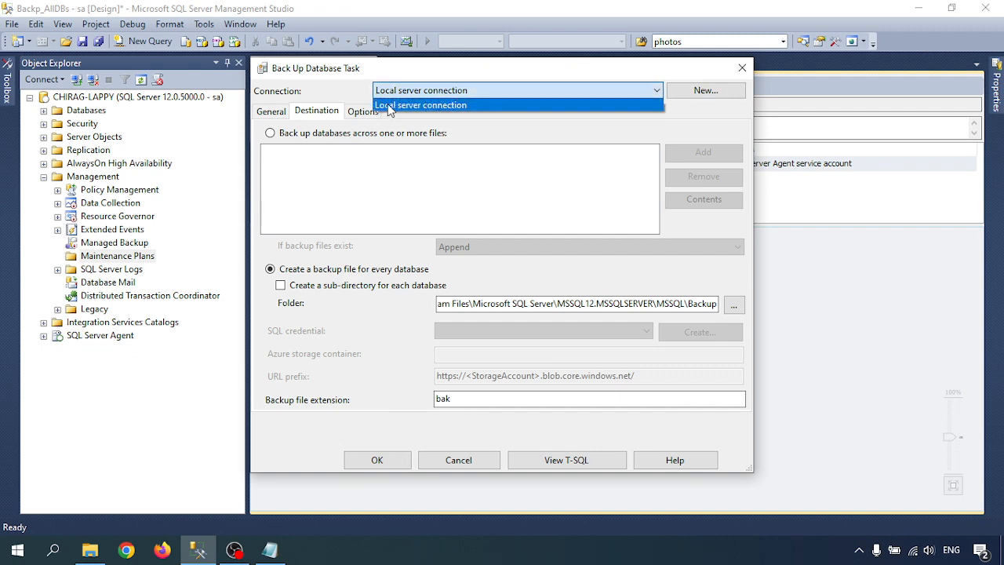
left_click(457, 92)
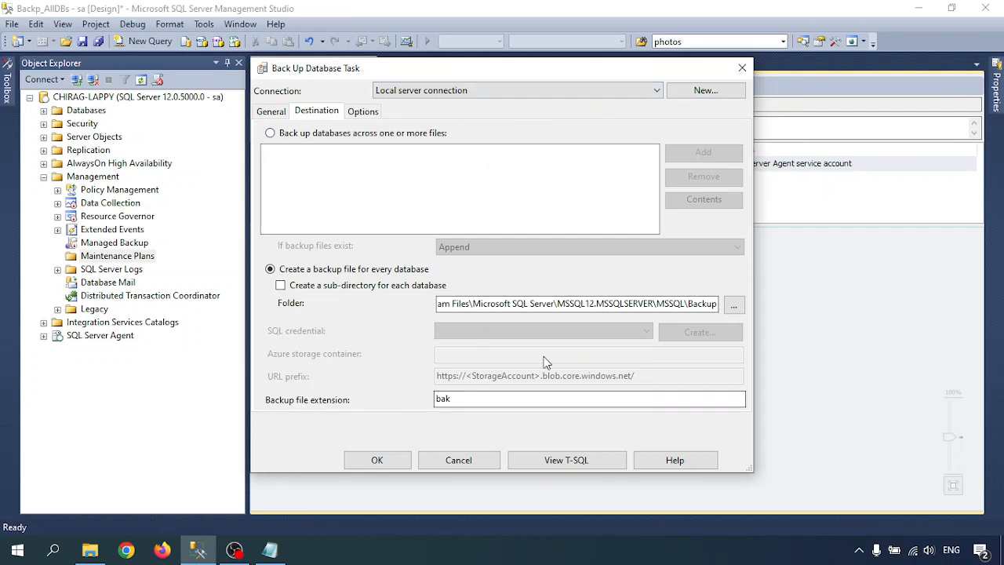
Review the task's backup options, keep compression on the default server setting, and accept the Back Up Database Task settings
left_click(363, 113)
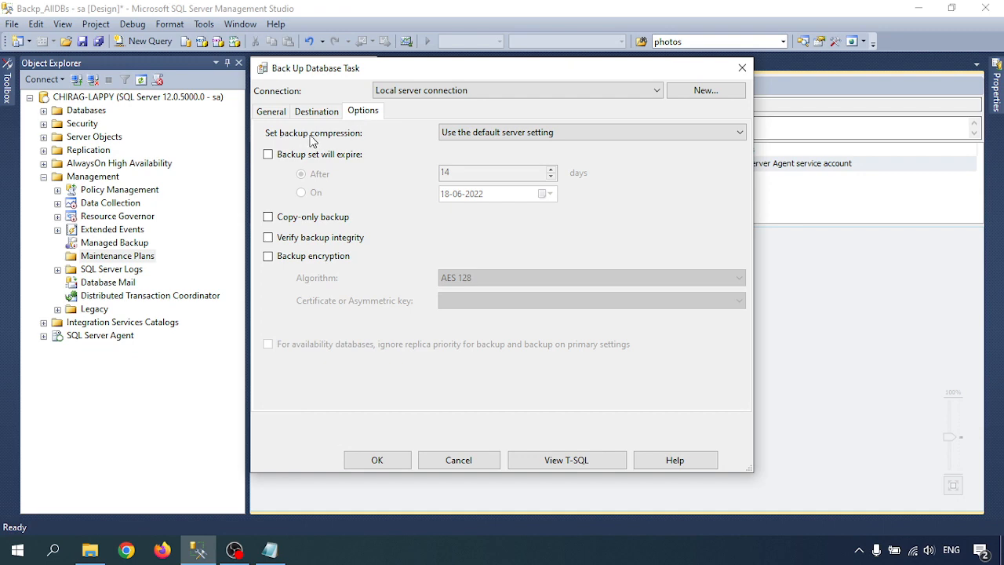
left_click(482, 133)
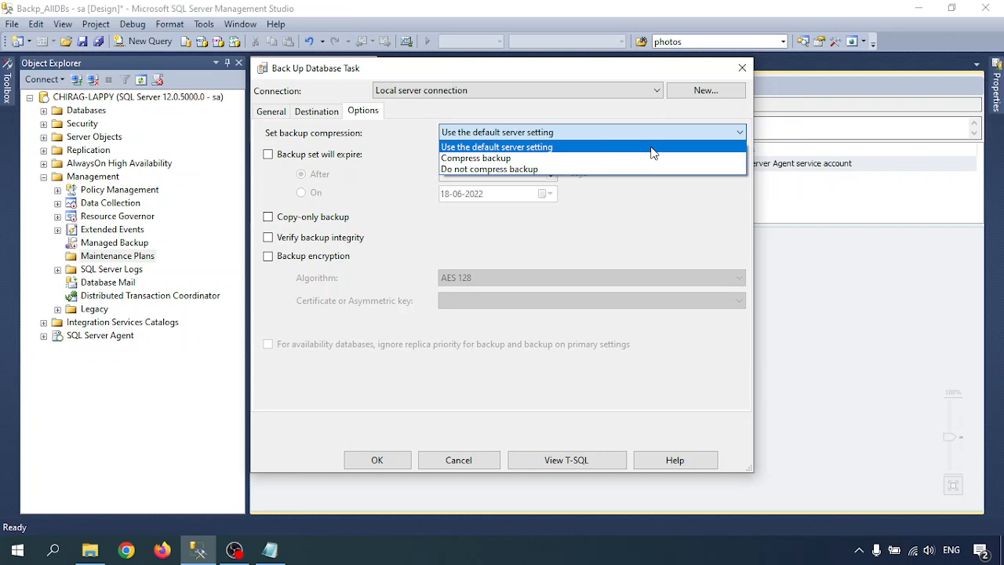
left_click(403, 174)
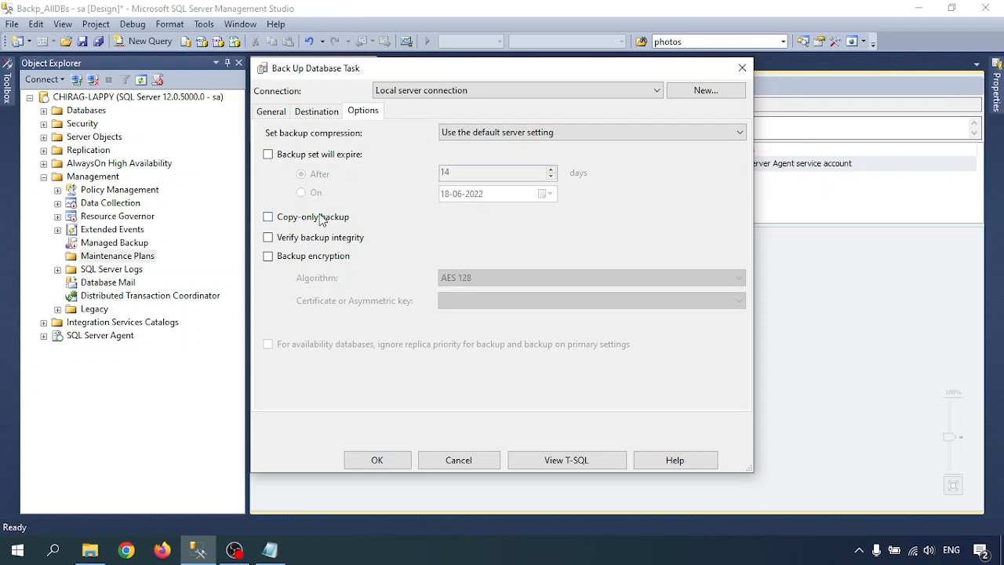
left_click(382, 229)
left_click(304, 220)
left_click(378, 461)
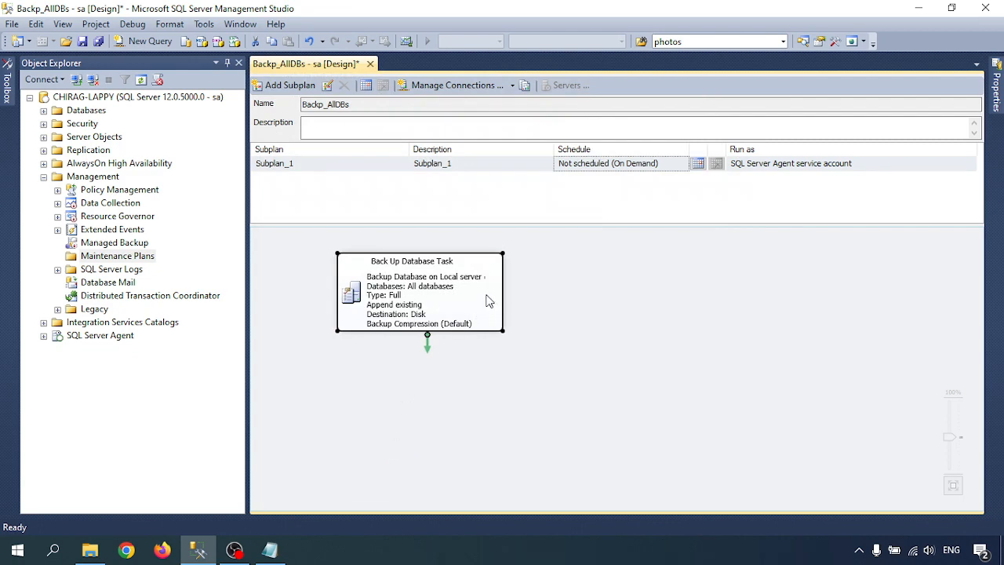
Save the Backp_AllDBs maintenance plan with its configured Back Up Database Task
left_click(571, 335)
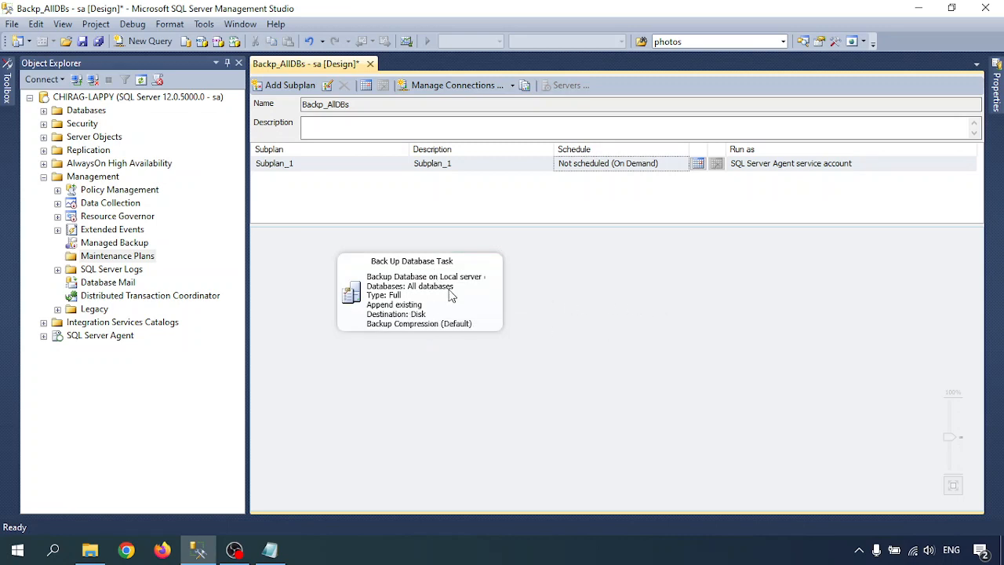
double_click(407, 281)
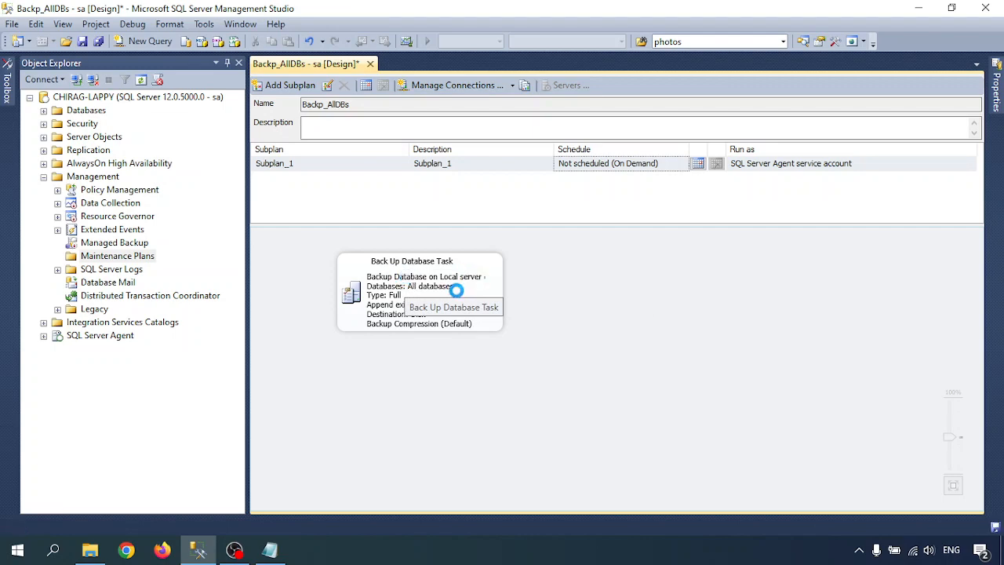
key("ctrl+s")
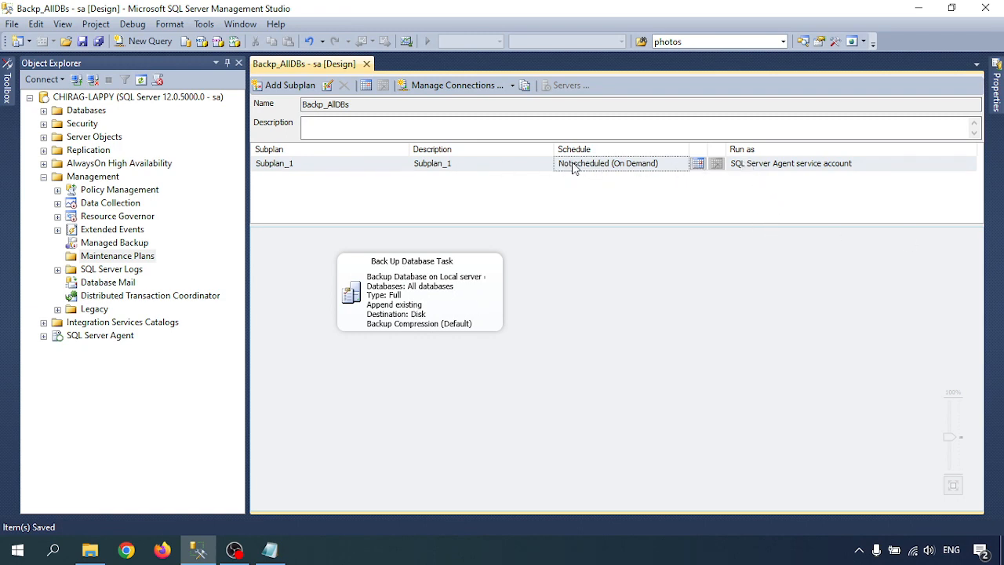
Open the job schedule for Subplan_1 and examine the schedule types, keeping Recurring
left_click(601, 171)
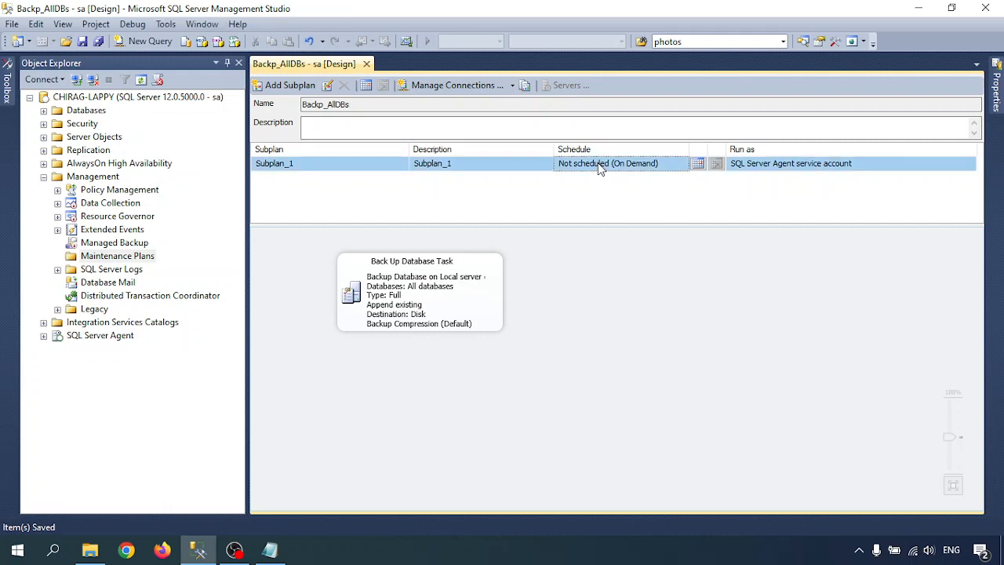
left_click(700, 163)
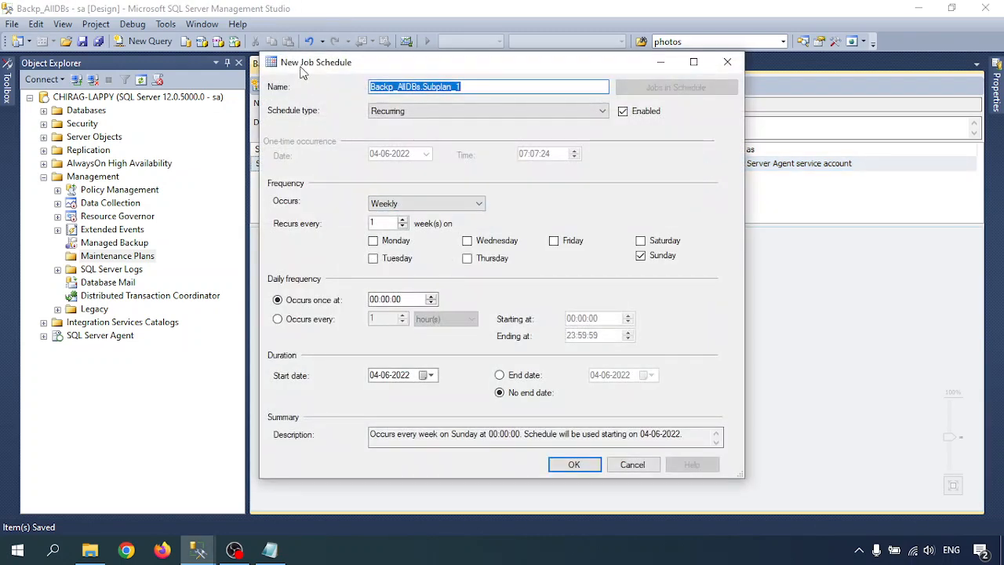
left_click(469, 89)
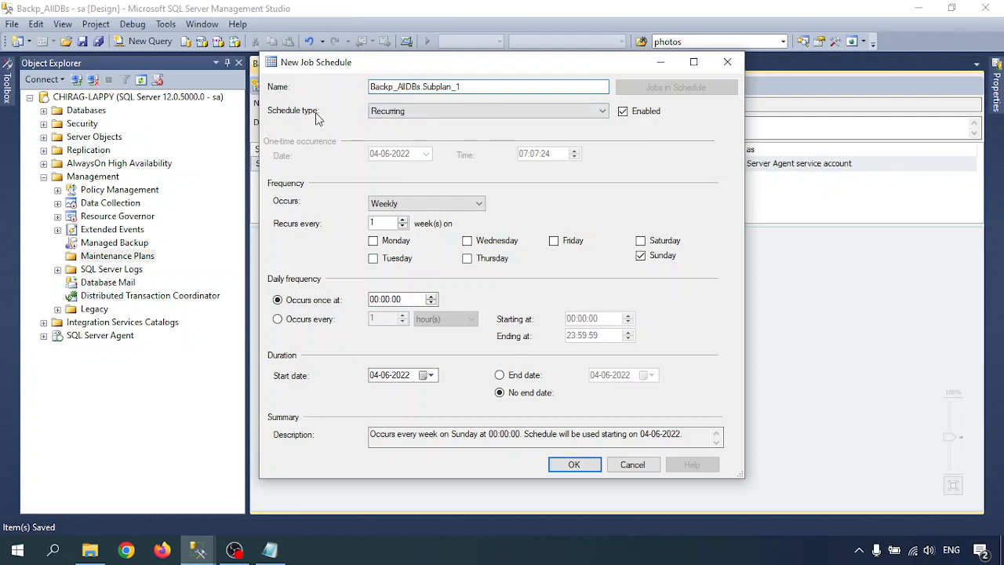
left_click(411, 113)
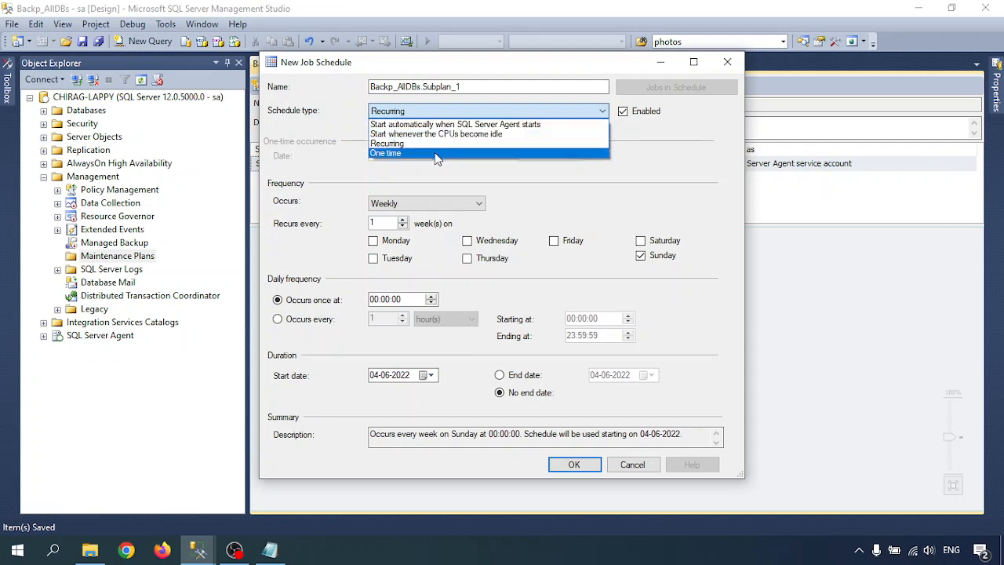
left_click(432, 145)
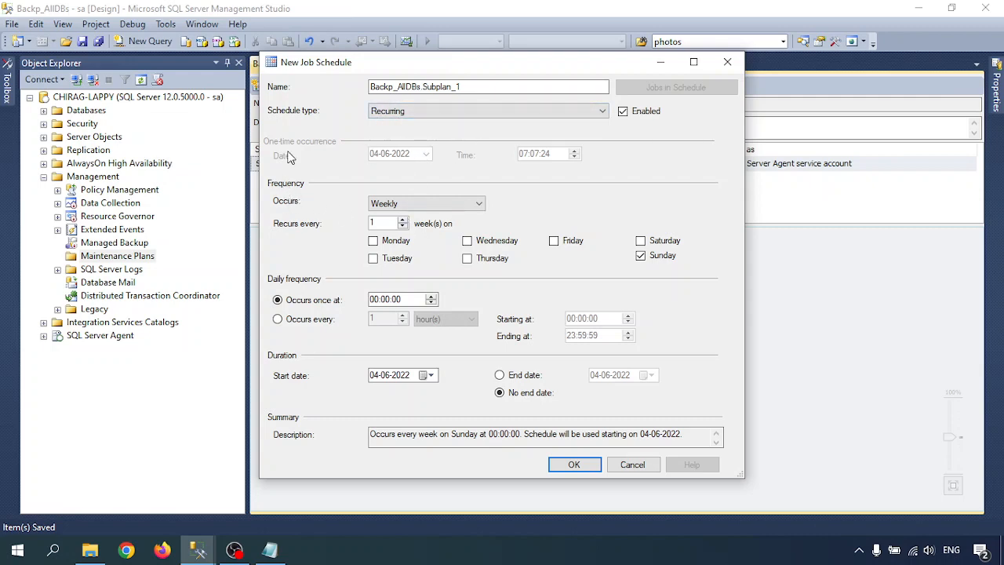
Try the daily and monthly recurrence options in the new job schedule and cancel the schedule
left_click(407, 204)
left_click(408, 204)
double_click(375, 223)
left_click(428, 204)
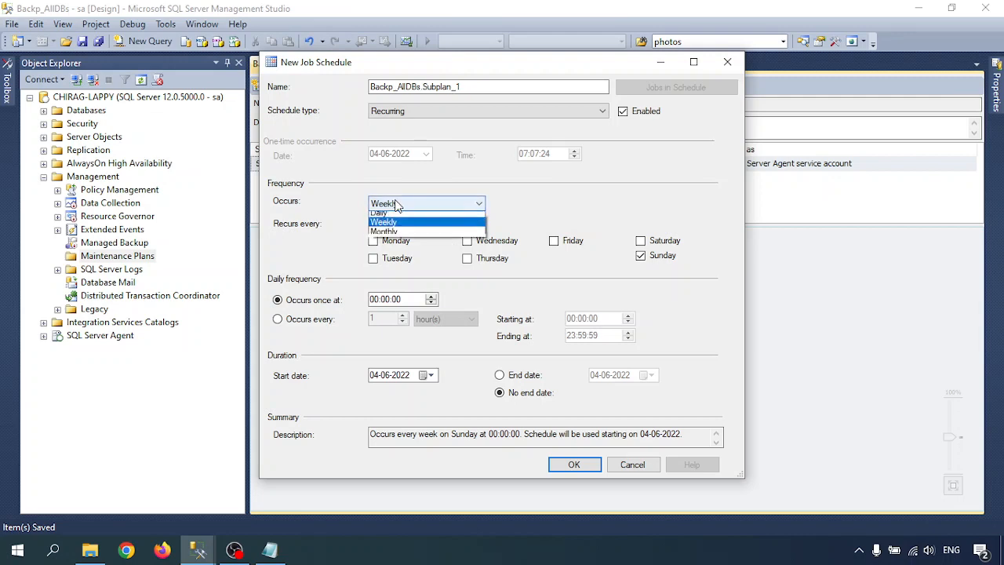
left_click(389, 213)
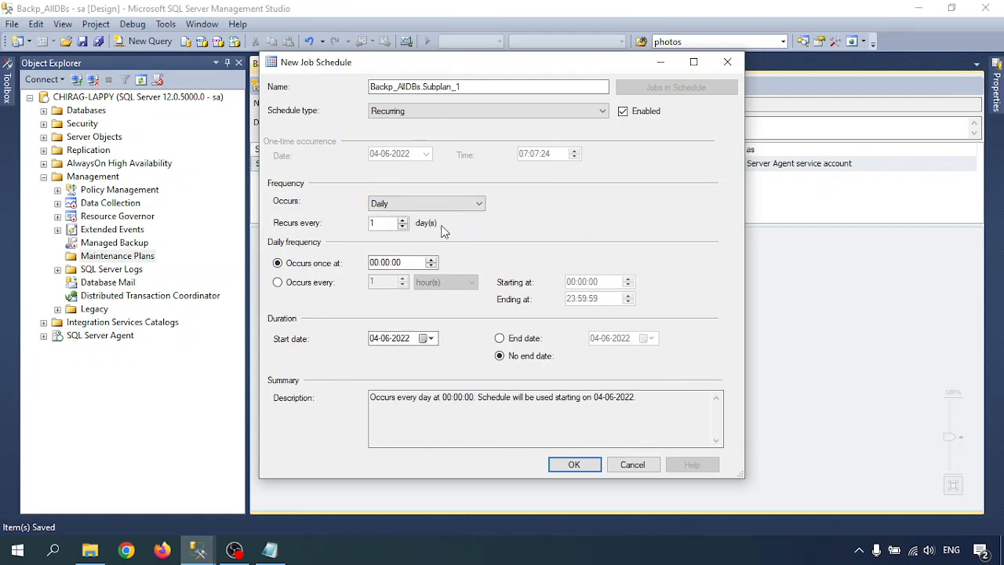
left_click(397, 203)
left_click(395, 237)
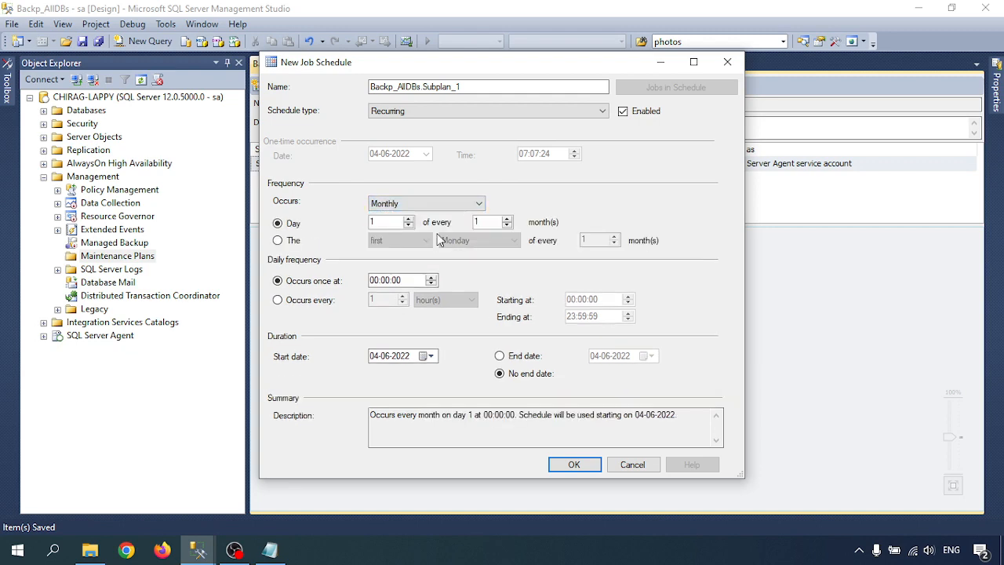
left_click(402, 203)
left_click(395, 217)
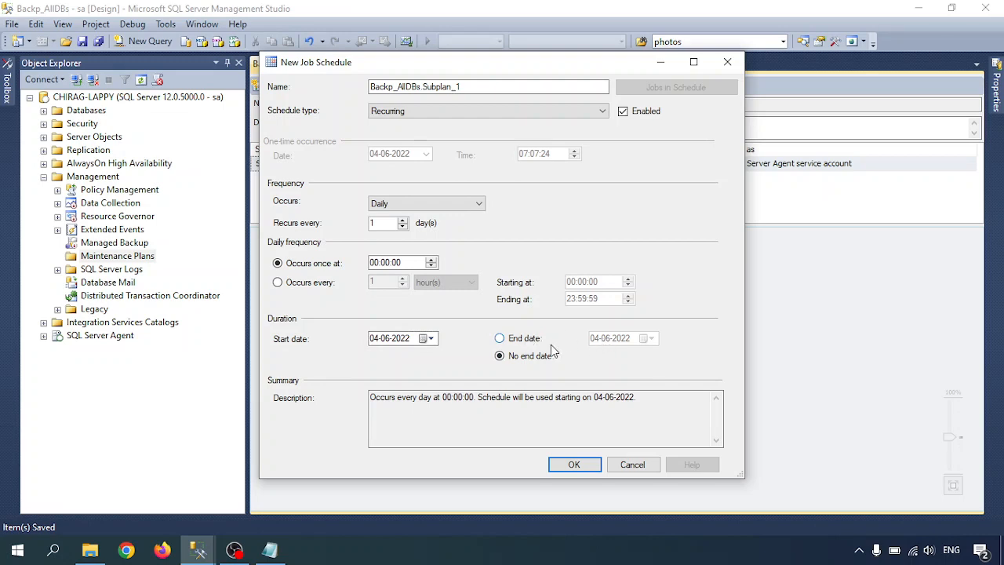
left_click(635, 467)
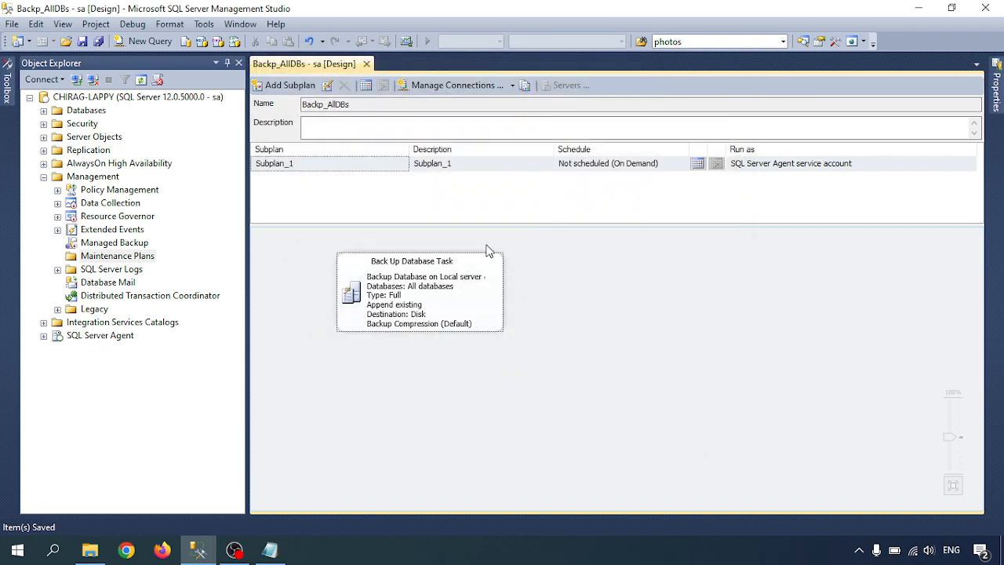
Refresh and expand the Maintenance Plans folder to locate the saved Backp_AllDBs plan
right_click(86, 257)
left_click(141, 342)
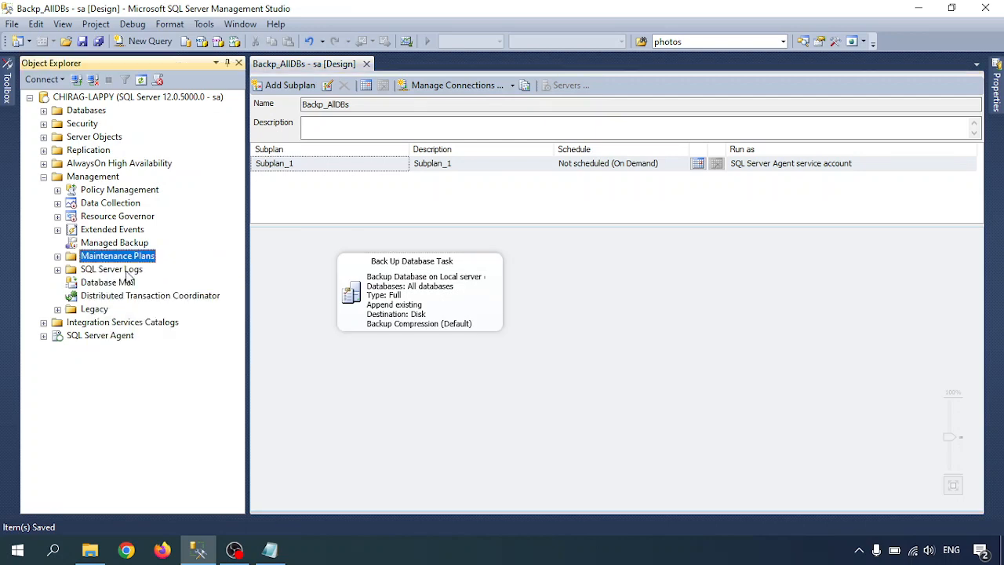
left_click(57, 257)
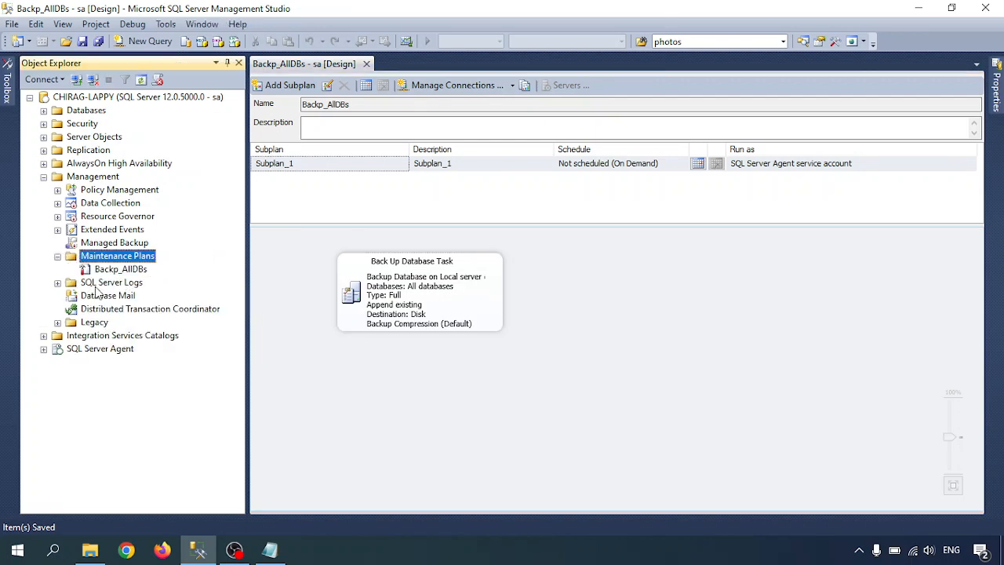
left_click(103, 271)
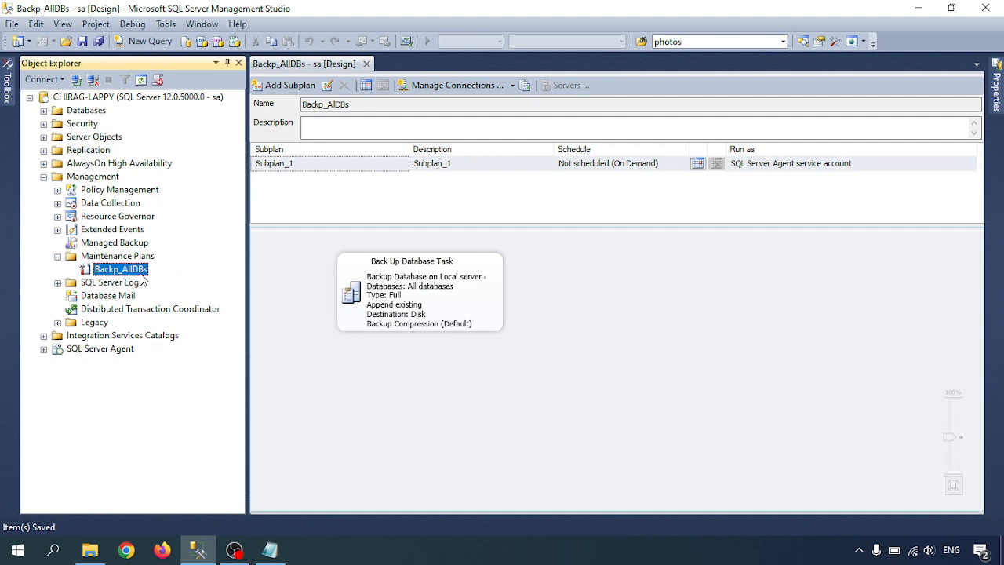
Expand the SQL Server Agent jobs and locate the plan's job, Backp_AllDBs.Subplan_1
left_click(44, 350)
left_click(57, 363)
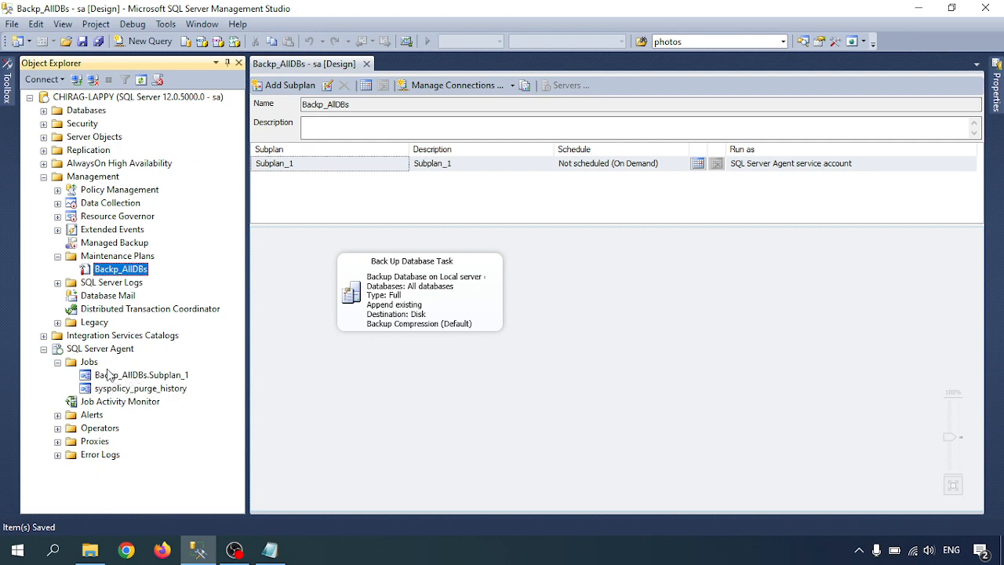
left_click(90, 363)
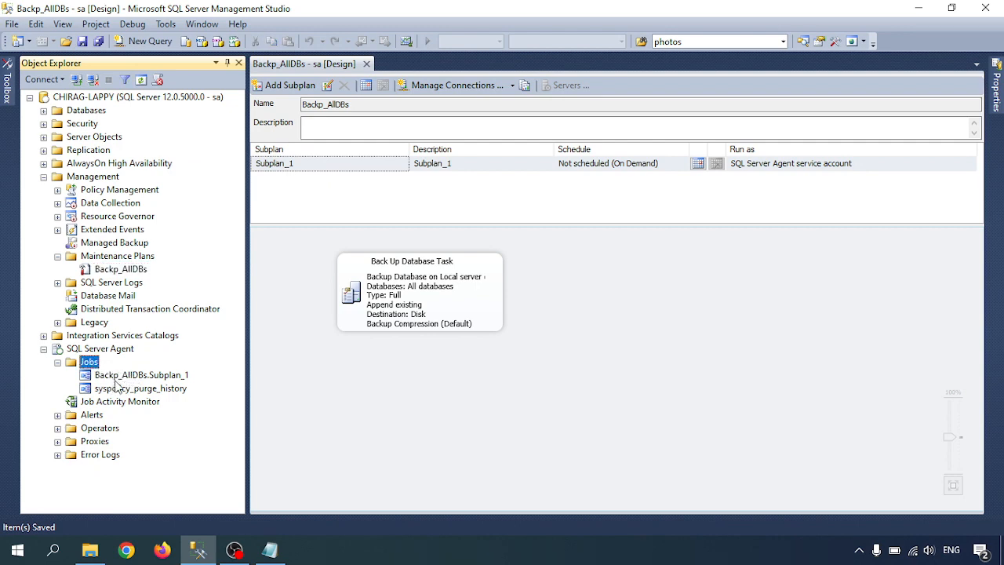
left_click(118, 376)
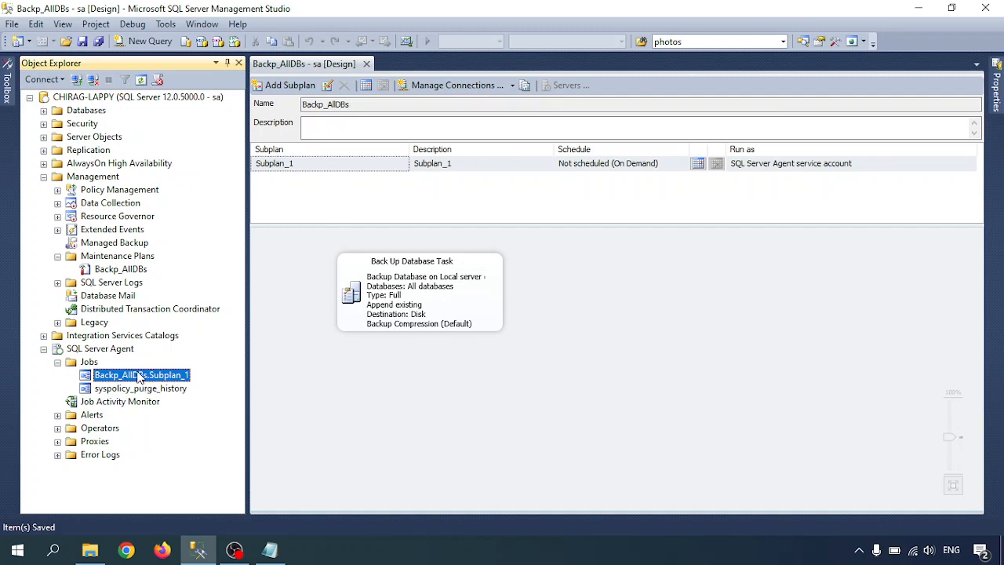
Execute the Backp_AllDBs maintenance plan and move its progress window over the plan designer
right_click(103, 271)
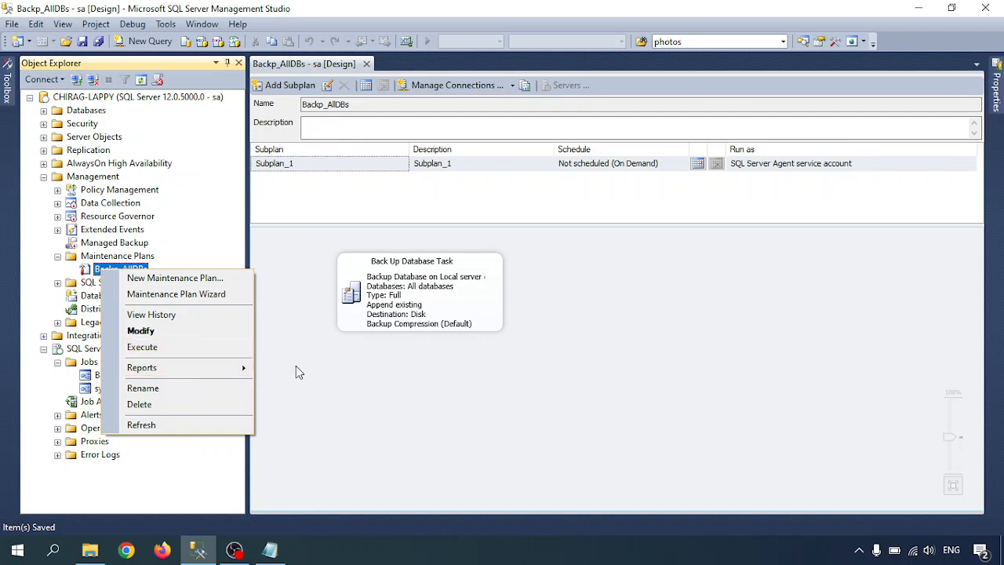
left_click(140, 354)
left_click_drag(166, 18, 444, 203)
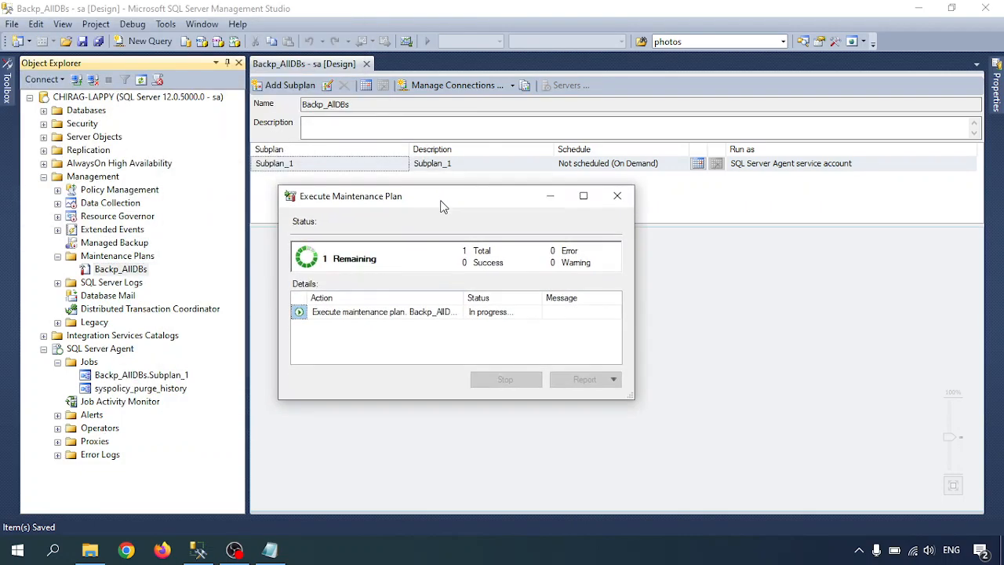
Clear the desktop of open windows and inspect the backup files in the MSSQL12.MSSQLSERVER\MSSQL\Backup folder in File Explorer
left_click(920, 10)
left_click(918, 10)
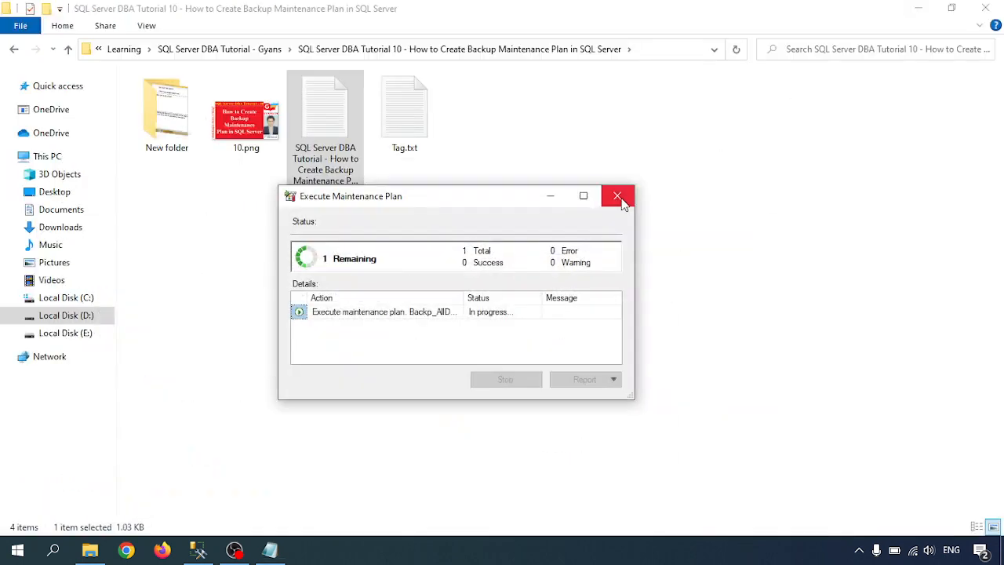
left_click(919, 10)
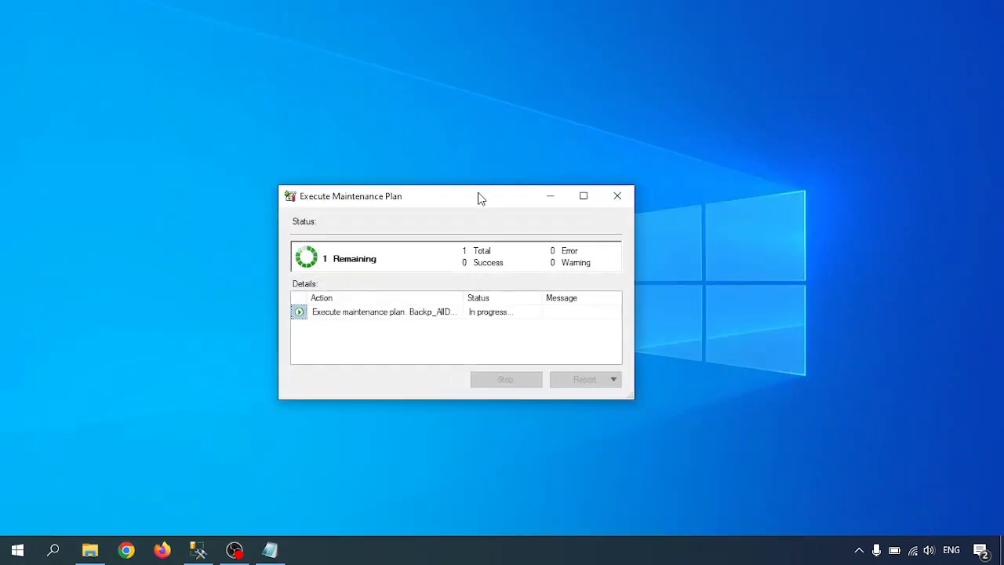
left_click_drag(480, 198, 492, 154)
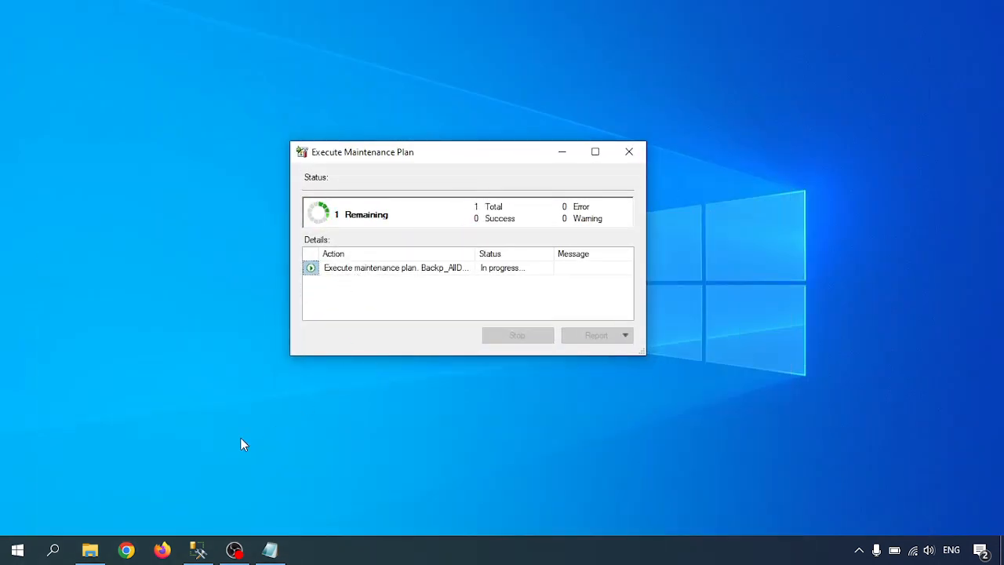
key("super+r")
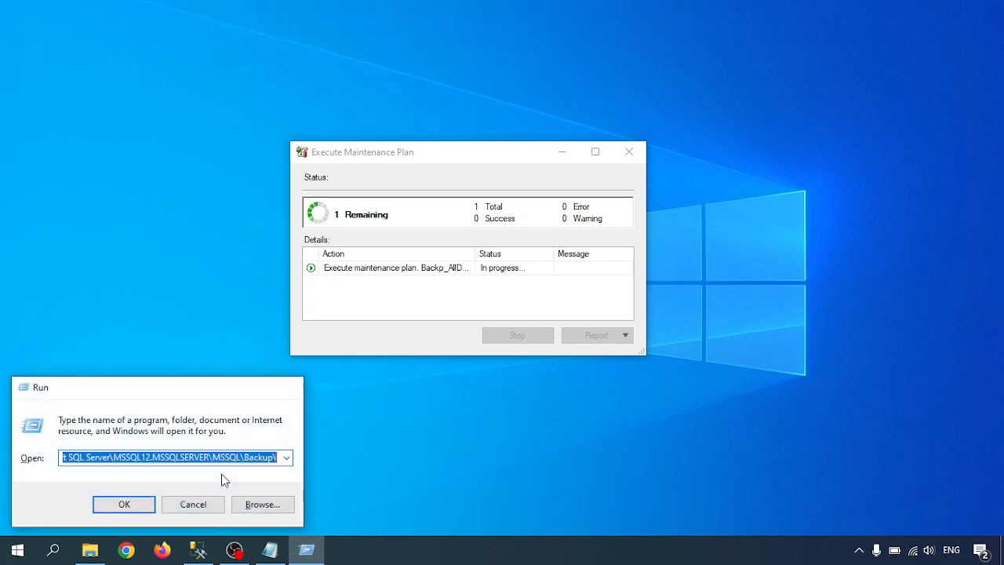
key("Return")
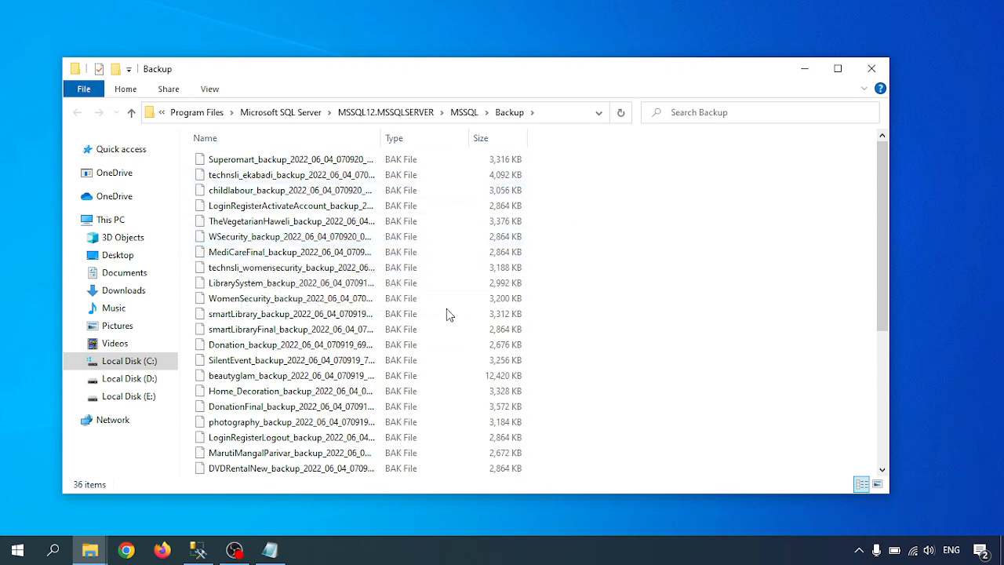
left_click(805, 68)
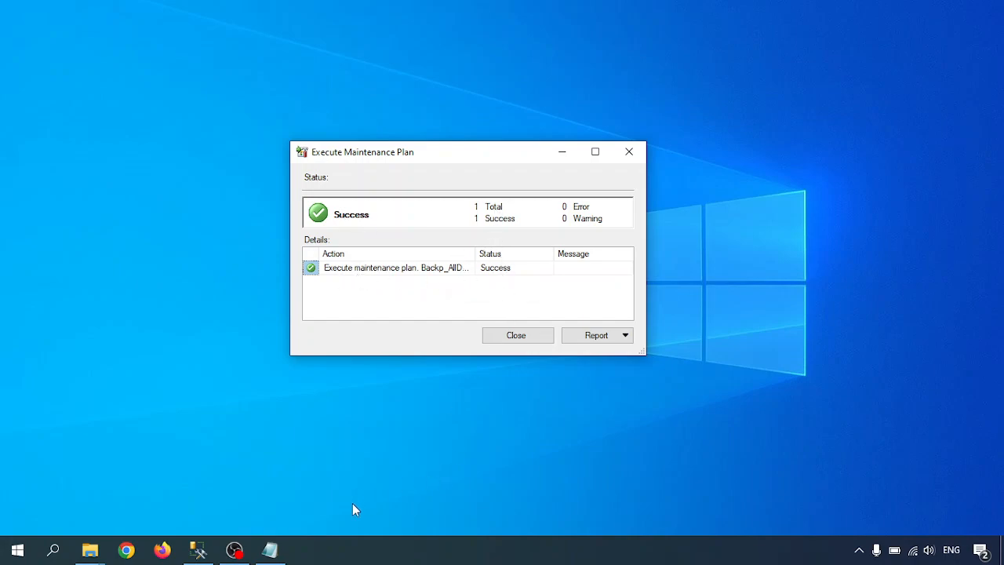
Switch to Notepad and review the tutorial notes on creating a backup maintenance plan
left_click(269, 550)
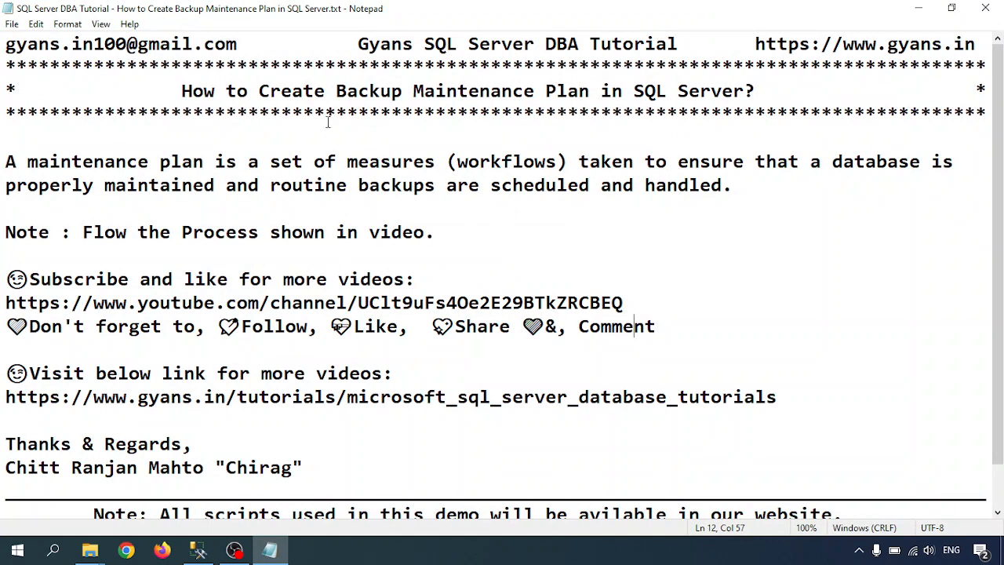
left_click(130, 202)
left_click(360, 246)
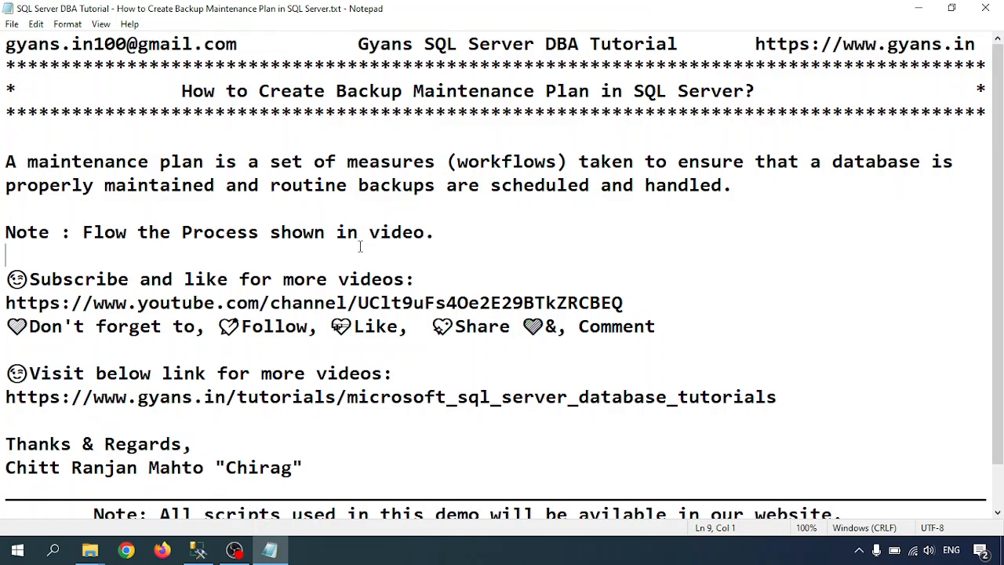
left_click(412, 555)
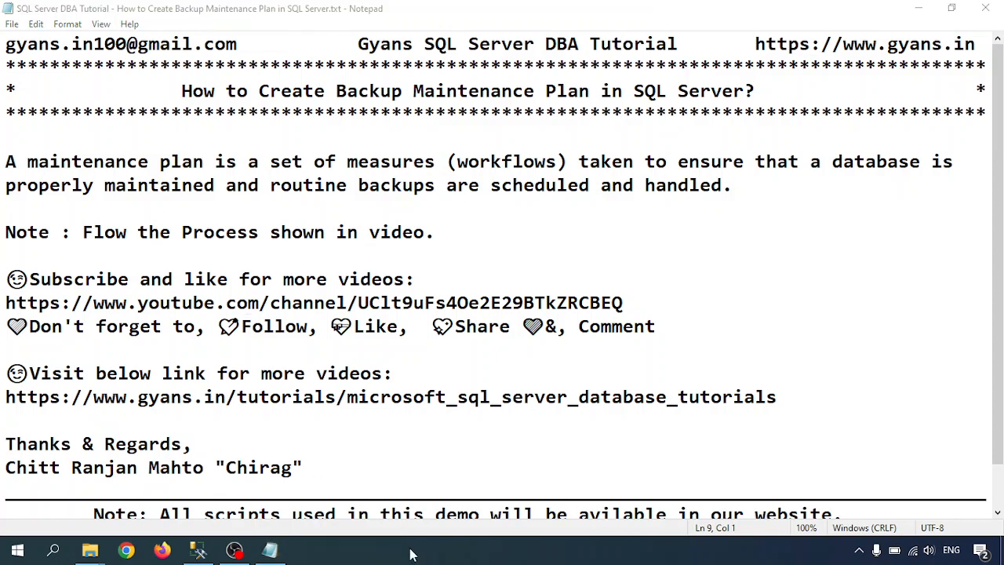